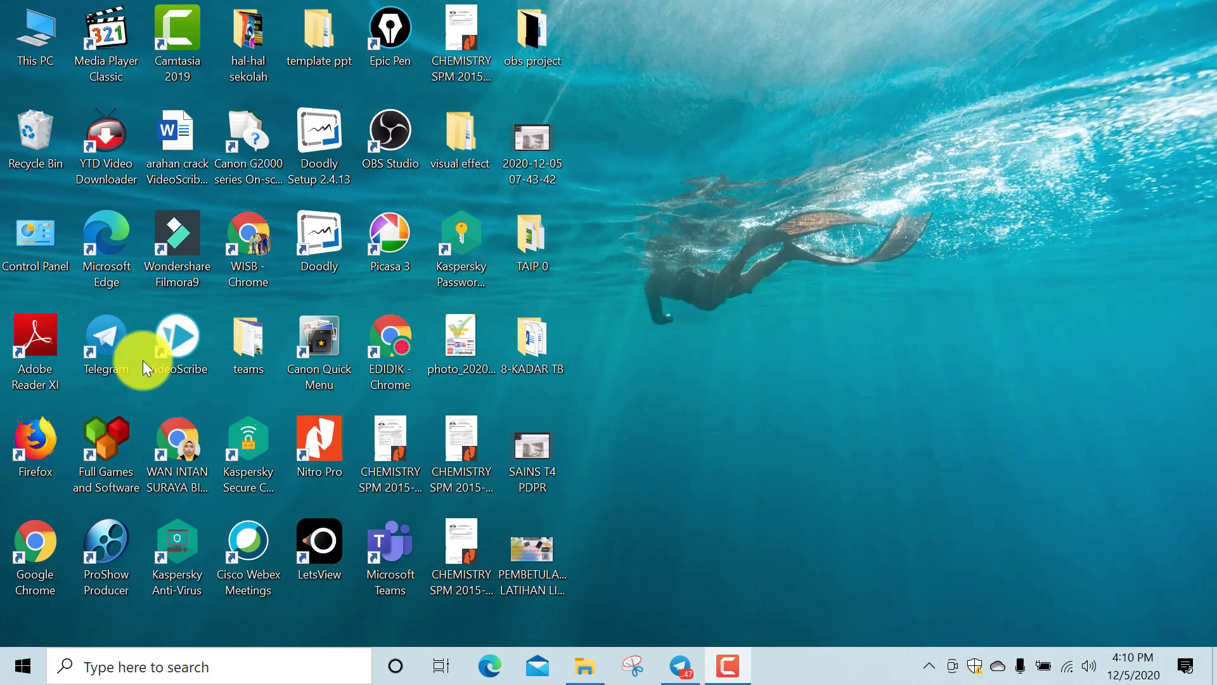
Launch Chrome with the teacher's school profile and open Google Drive from the Google apps
double_click(172, 437)
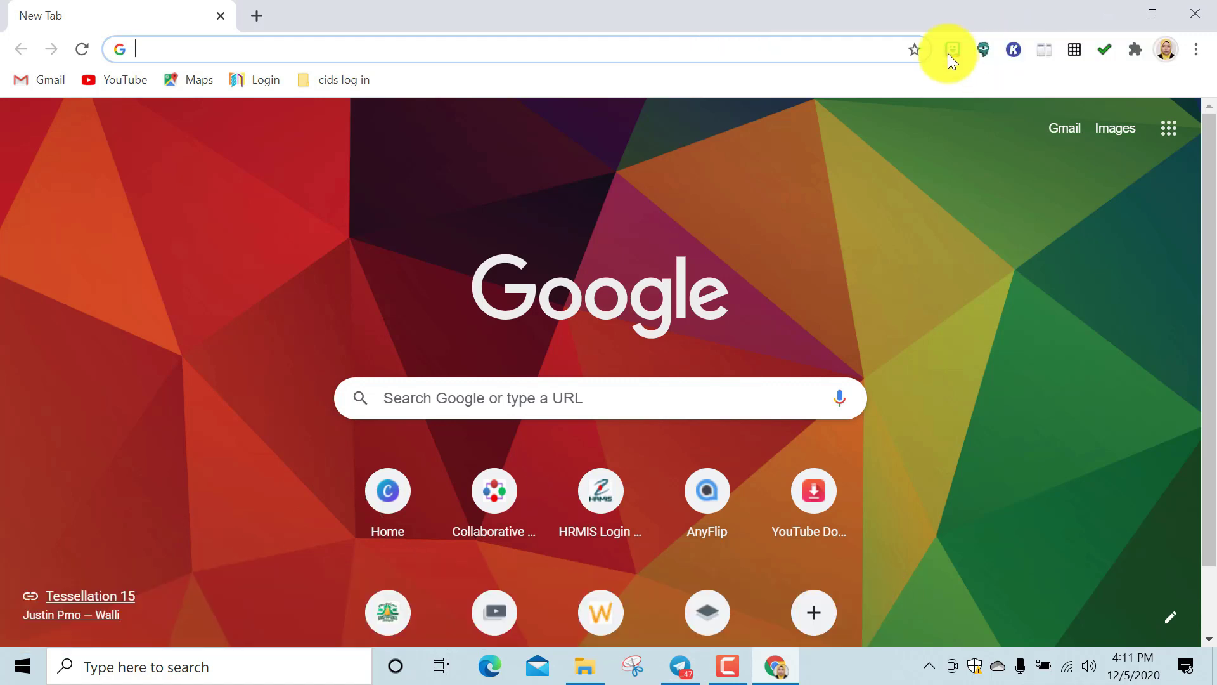
left_click(1165, 49)
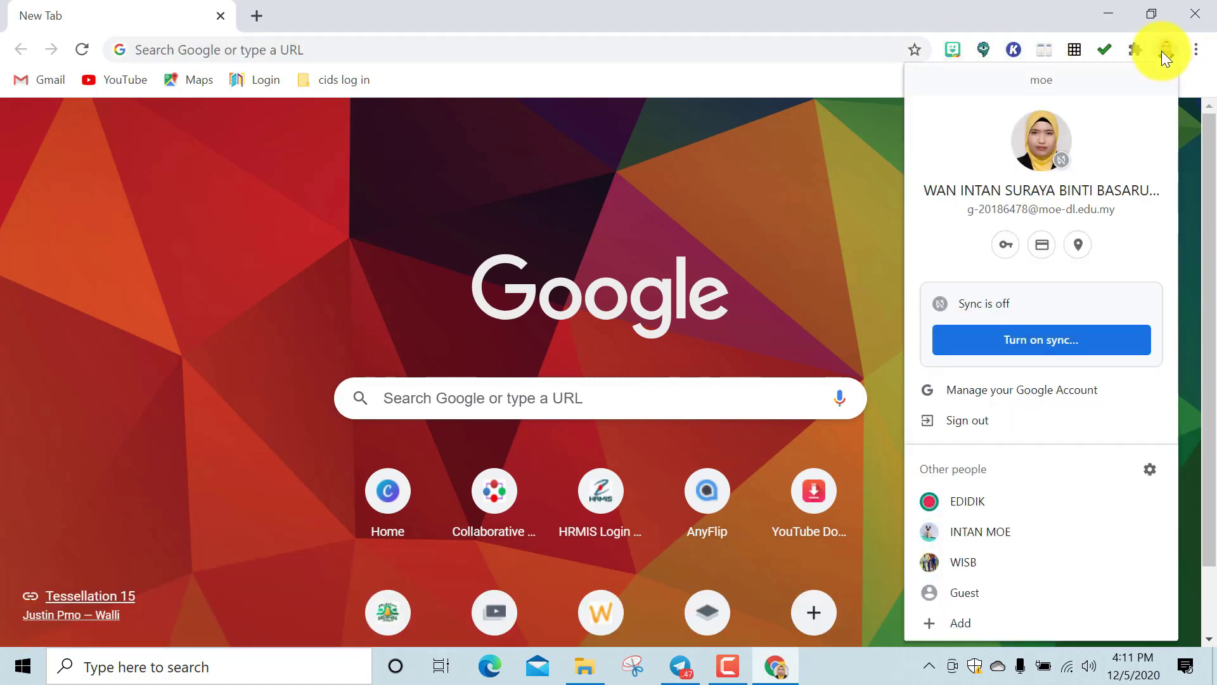
left_click(824, 162)
left_click(1170, 133)
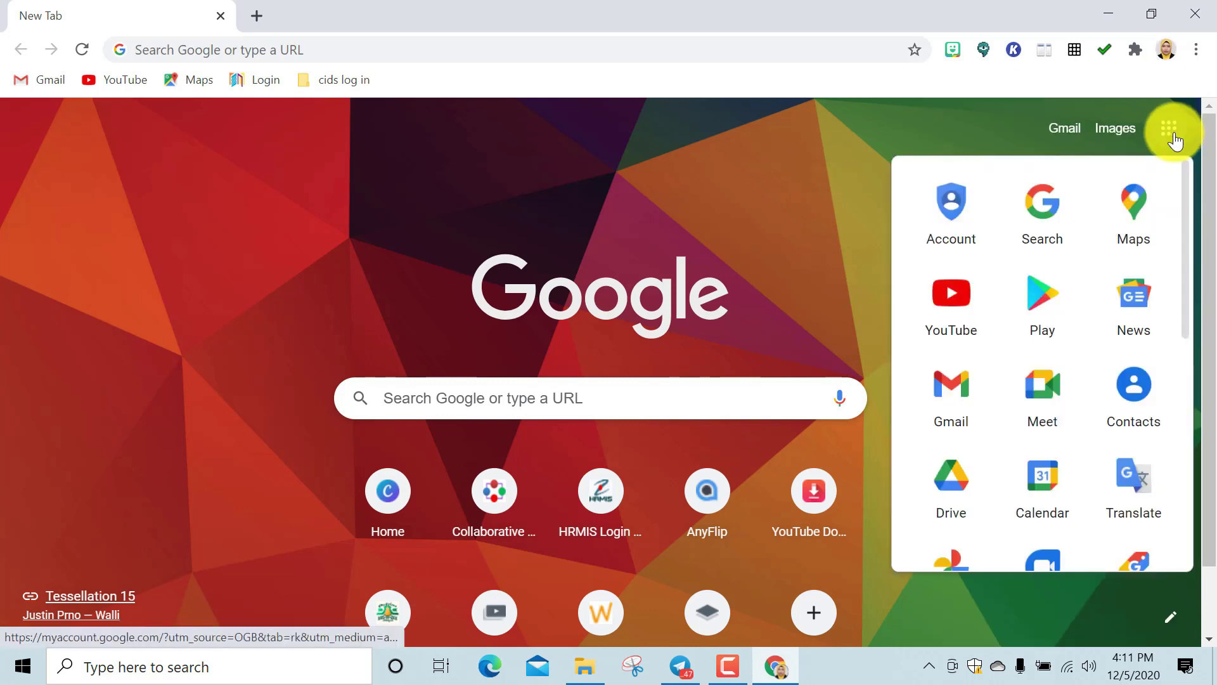
scroll(875, 252, "down", 1)
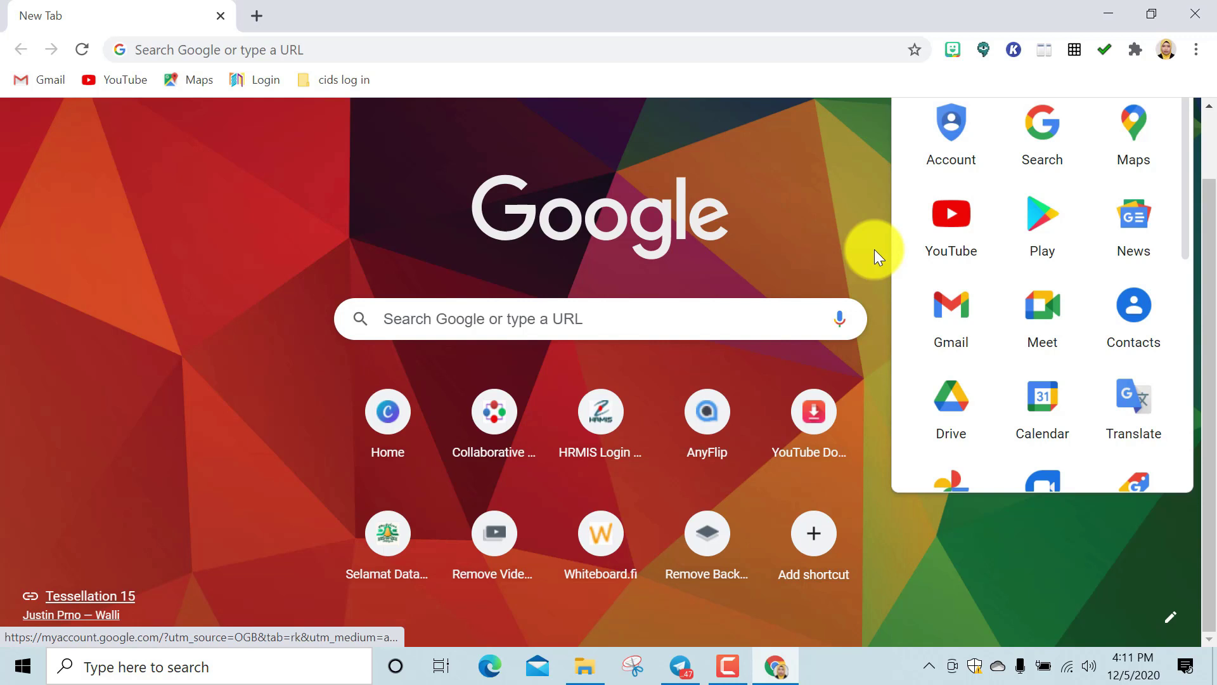
left_click(951, 409)
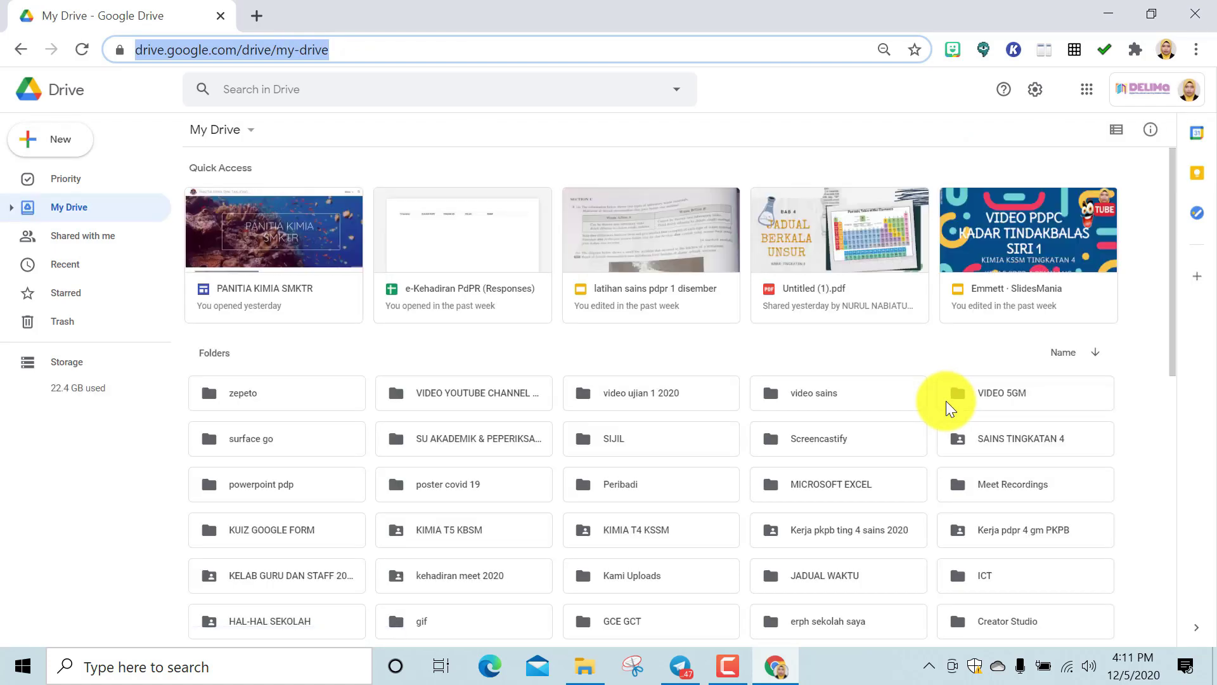
Create a new blank Google Form from My Drive
left_click(60, 139)
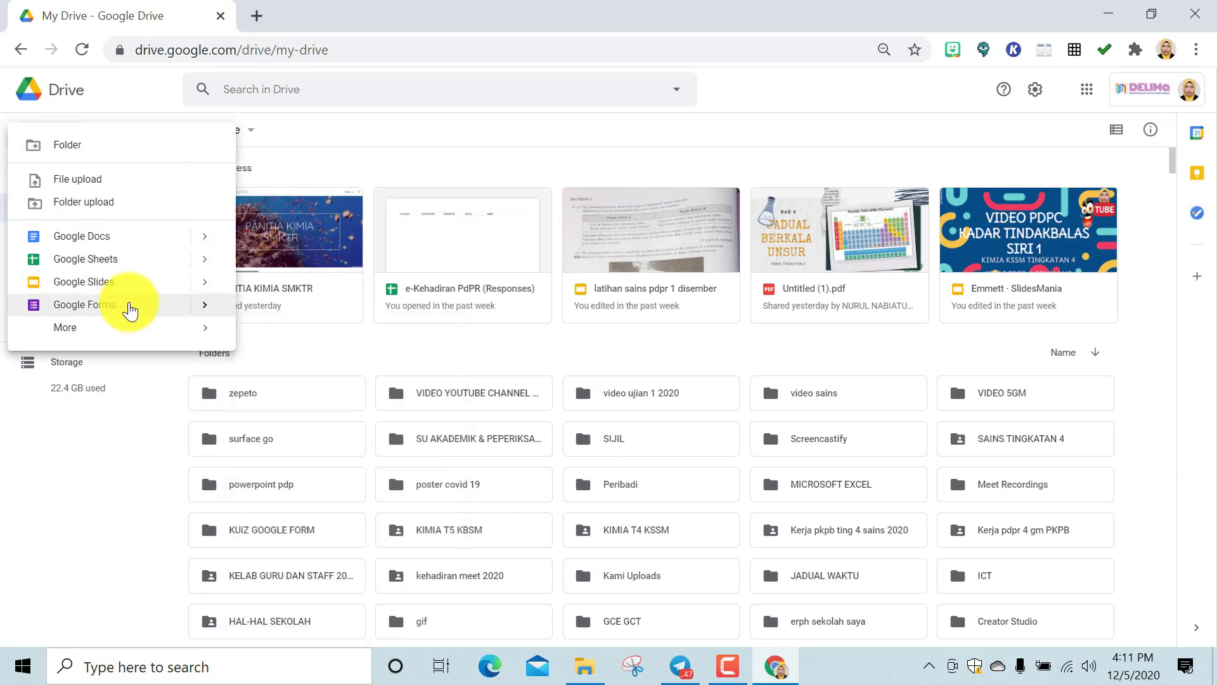
mouse_move(203, 312)
left_click(265, 315)
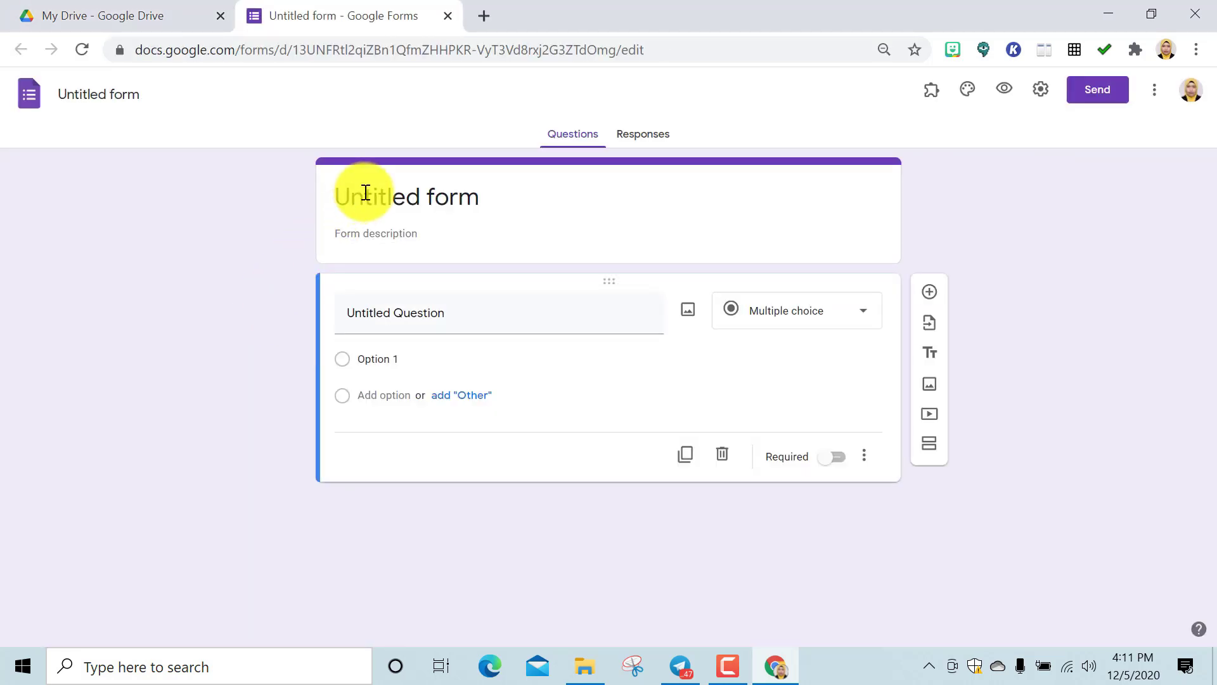
Title the form "SOALAN KERTAS 2 BAHAGIAN C KIMIA KSSM TINGKATAN 4 (KADAR TINDAKBALAS)"
left_click(492, 198)
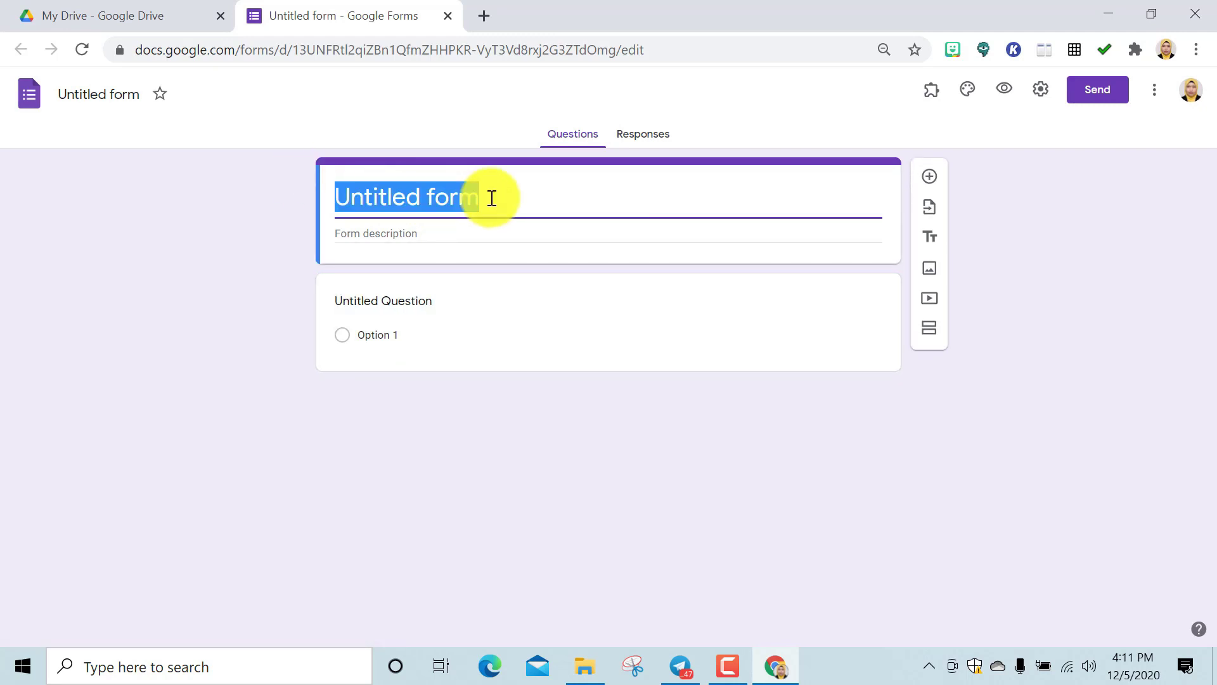
key("BackSpace")
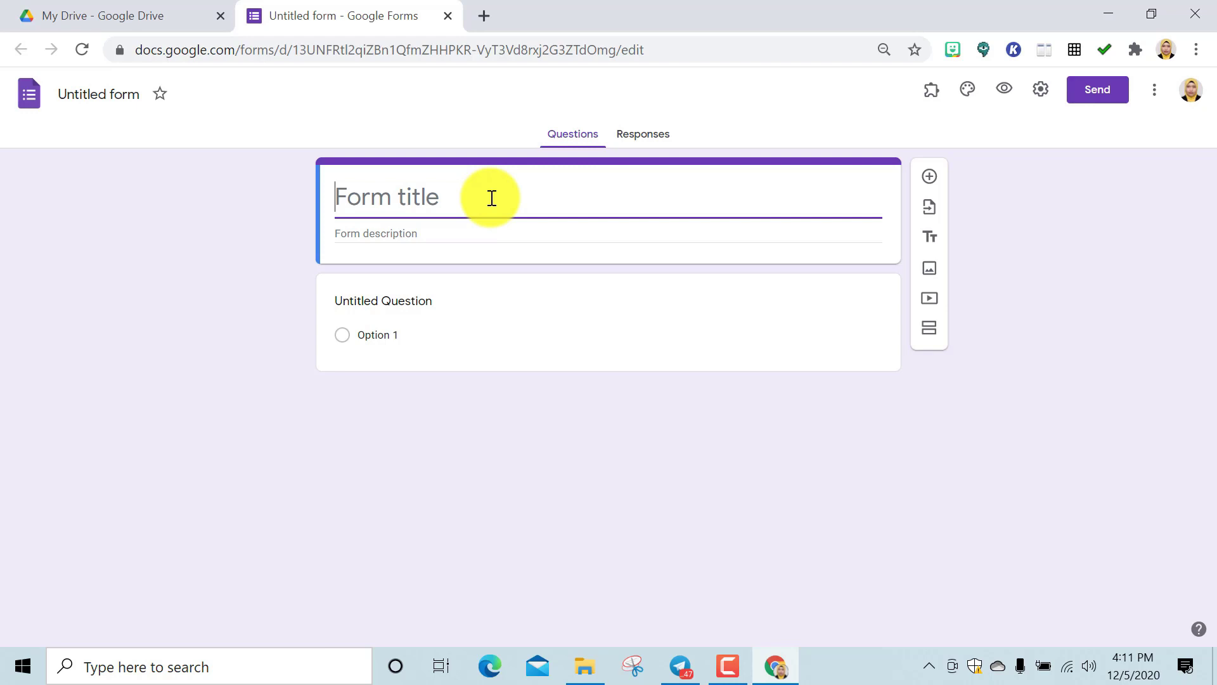
type("SOALAN ")
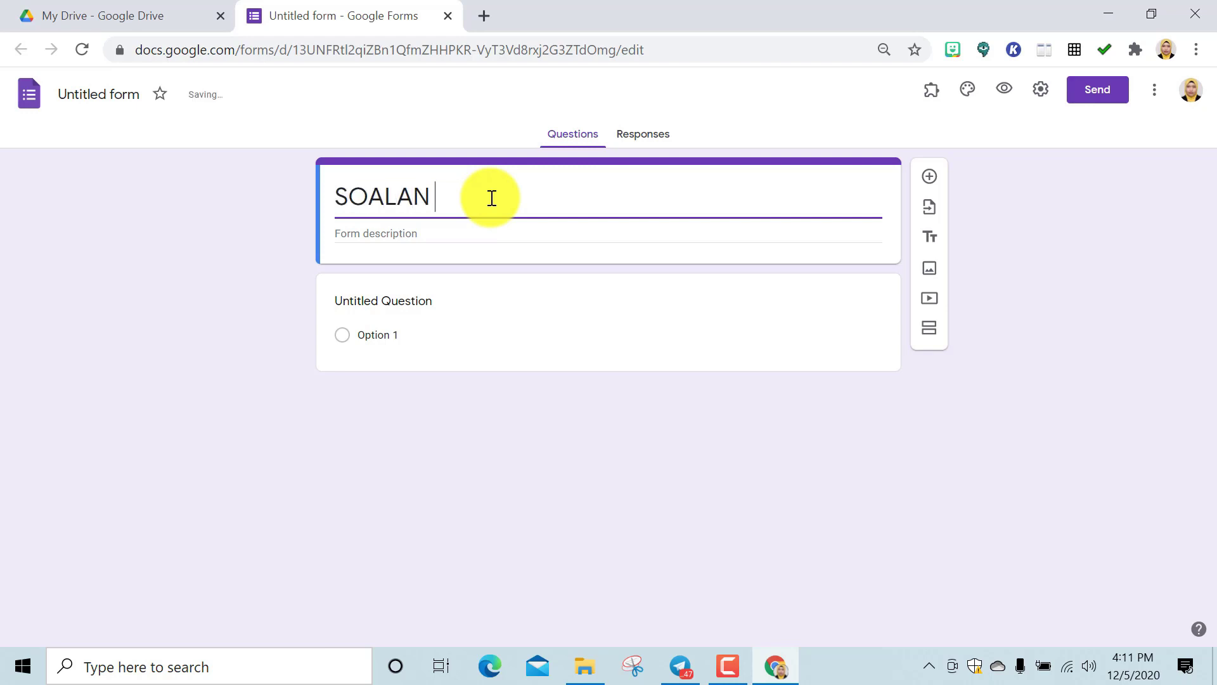
type("BAHG")
key("BackSpace")
key("BackSpace")
key("BackSpace")
key("BackSpace")
type("KERTAS 2 ")
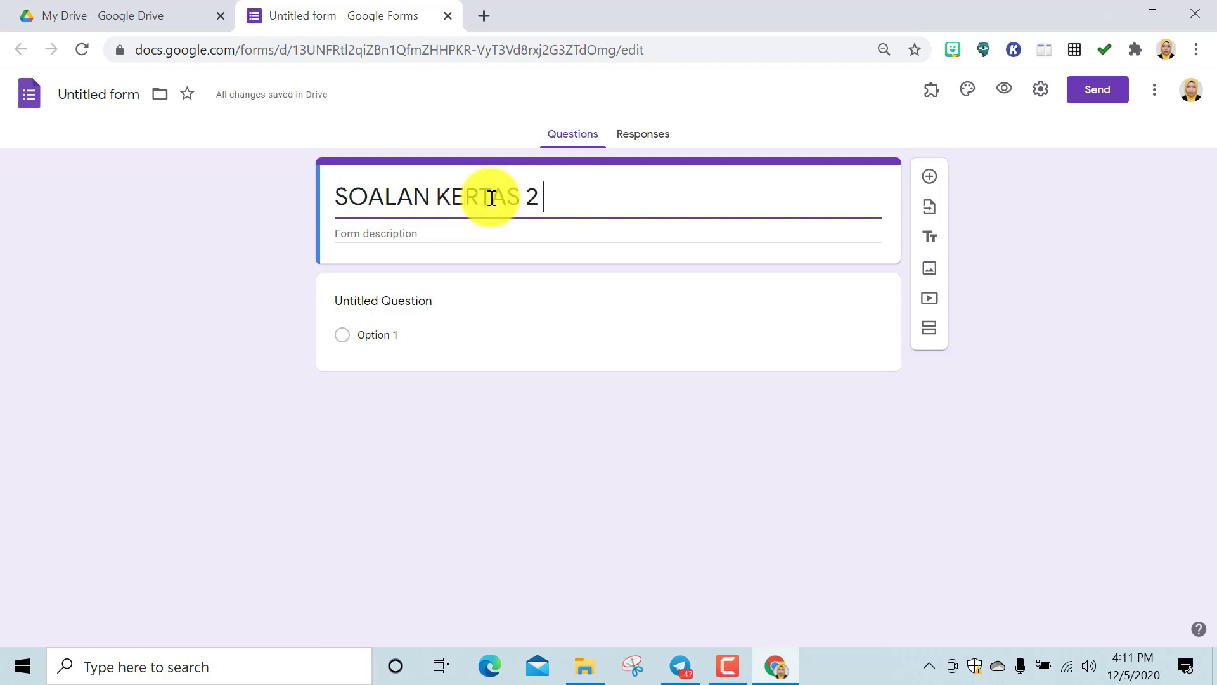
type("BAHAGIAN C KIMIA ")
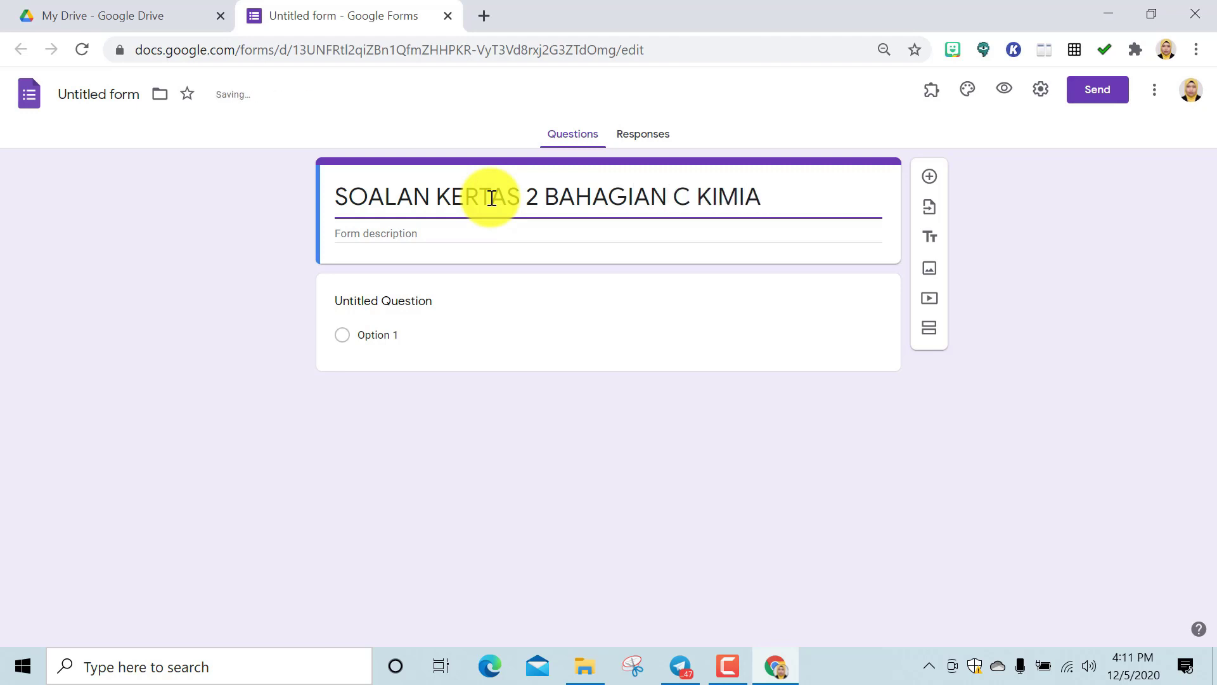
type("KSSM TINGKT")
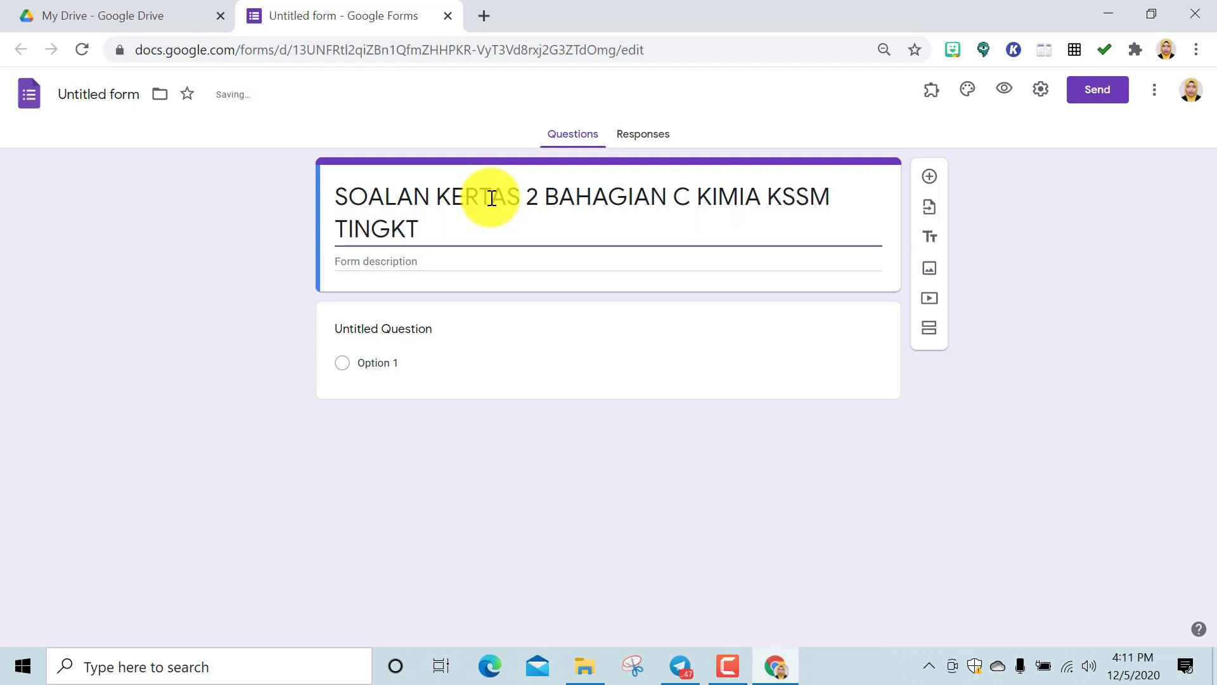
key("BackSpace")
type("ATAN 4")
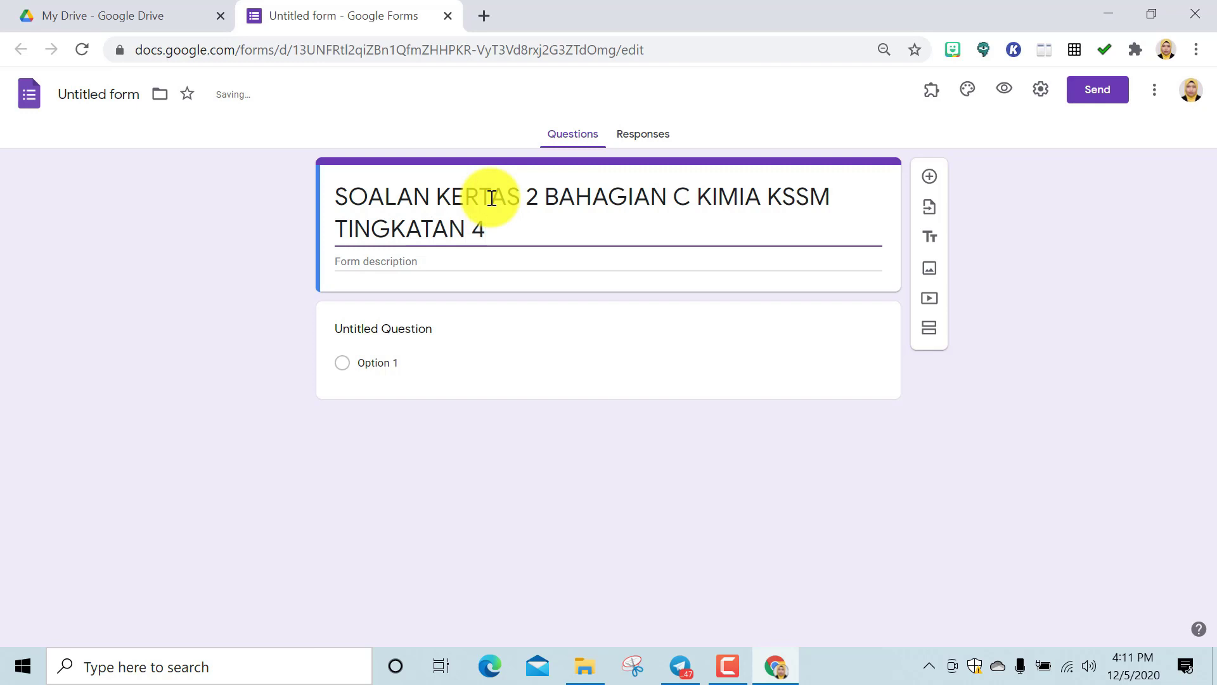
type(" (KADAR TI")
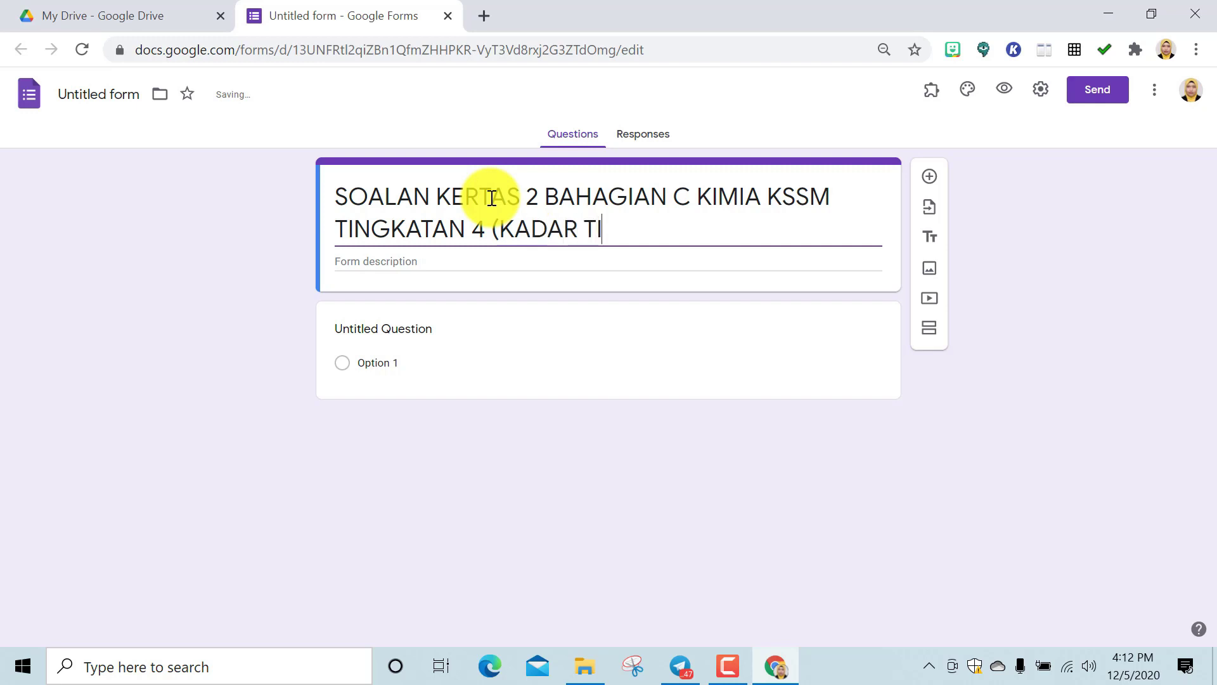
type("NDAKBLAA")
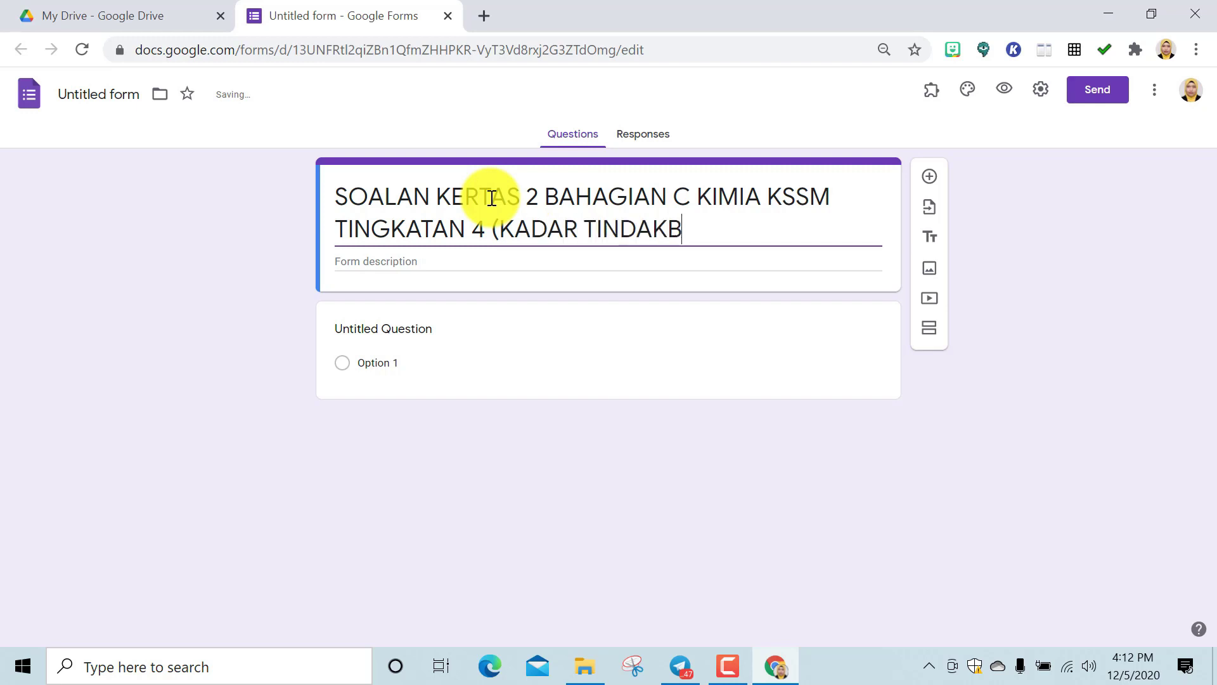
key("BackSpace")
key("BackSpace")
key("BackSpace")
type("ALAS)")
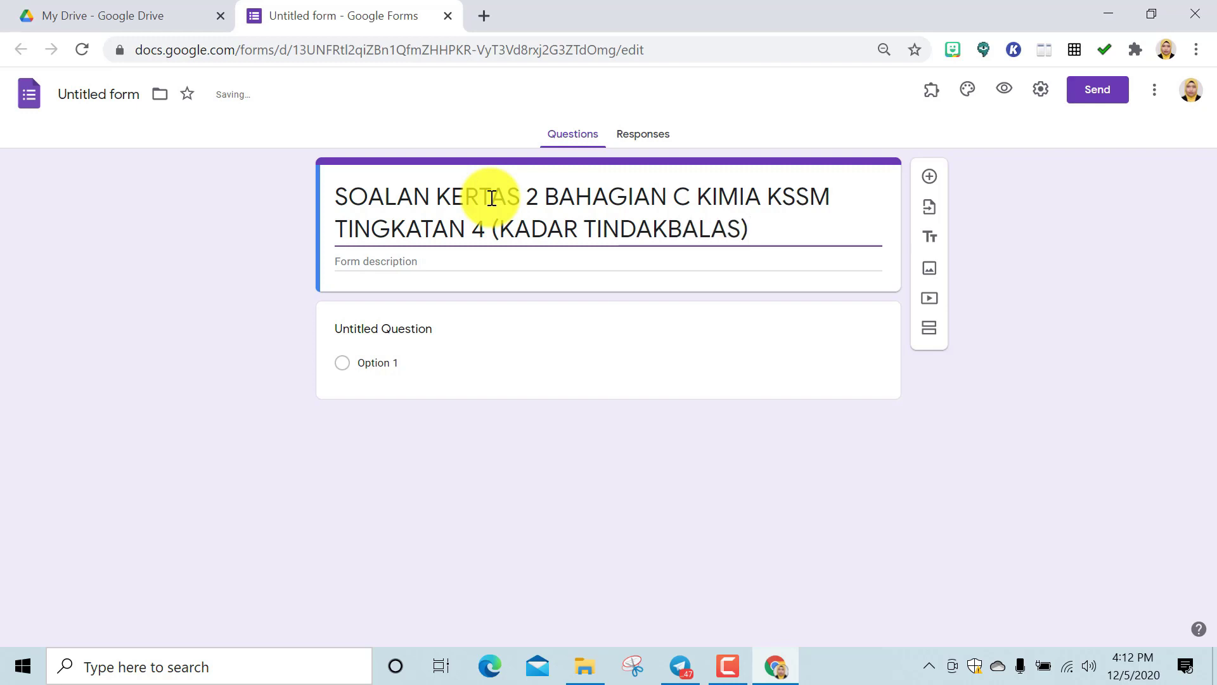
Enter "KERJA PDPR 7 DISEMBER 2020" as the form description
left_click(401, 265)
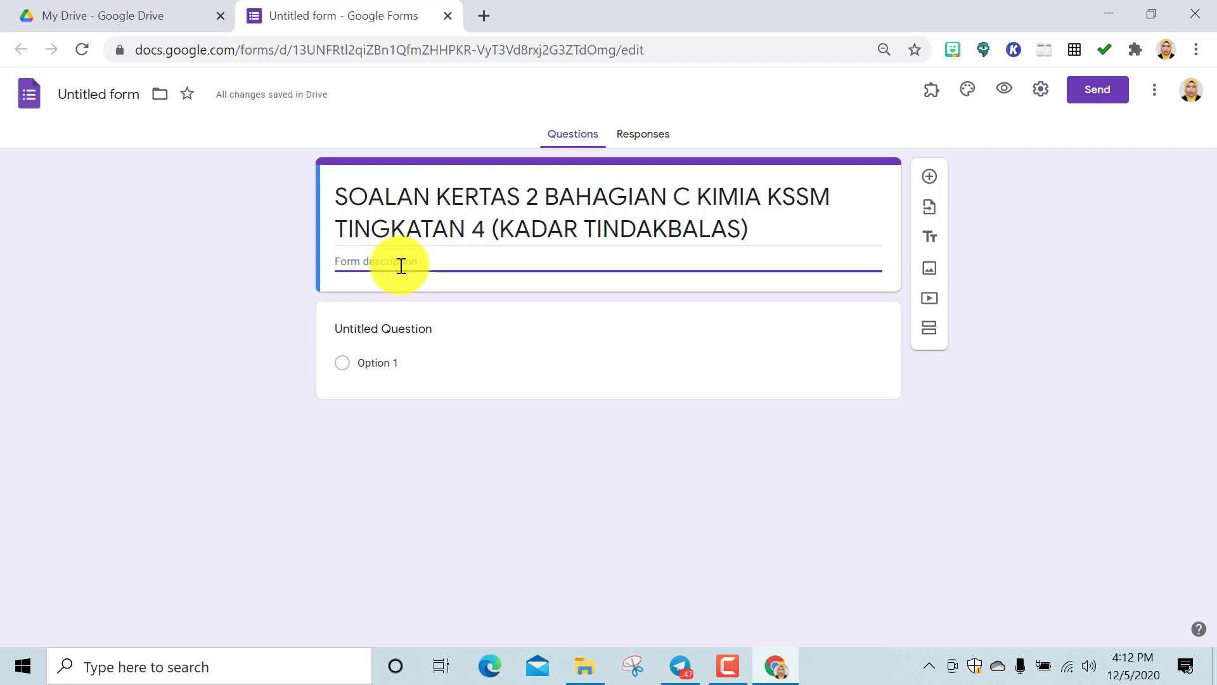
type("KERJA")
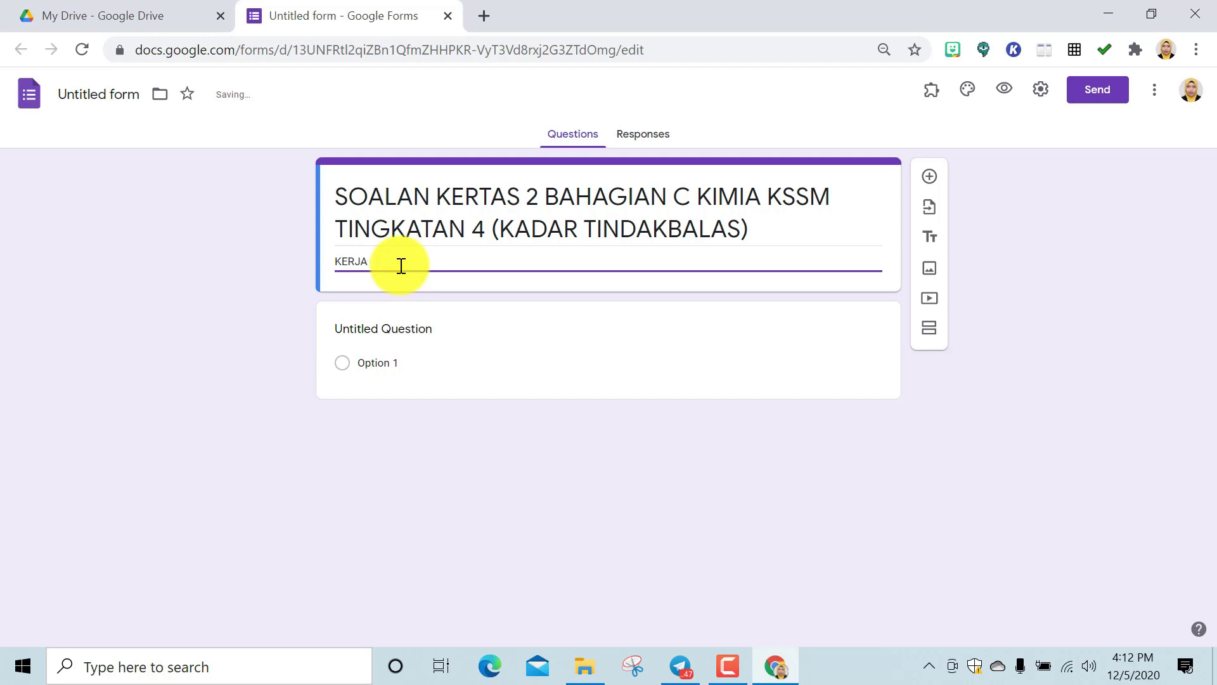
type(" PDPR")
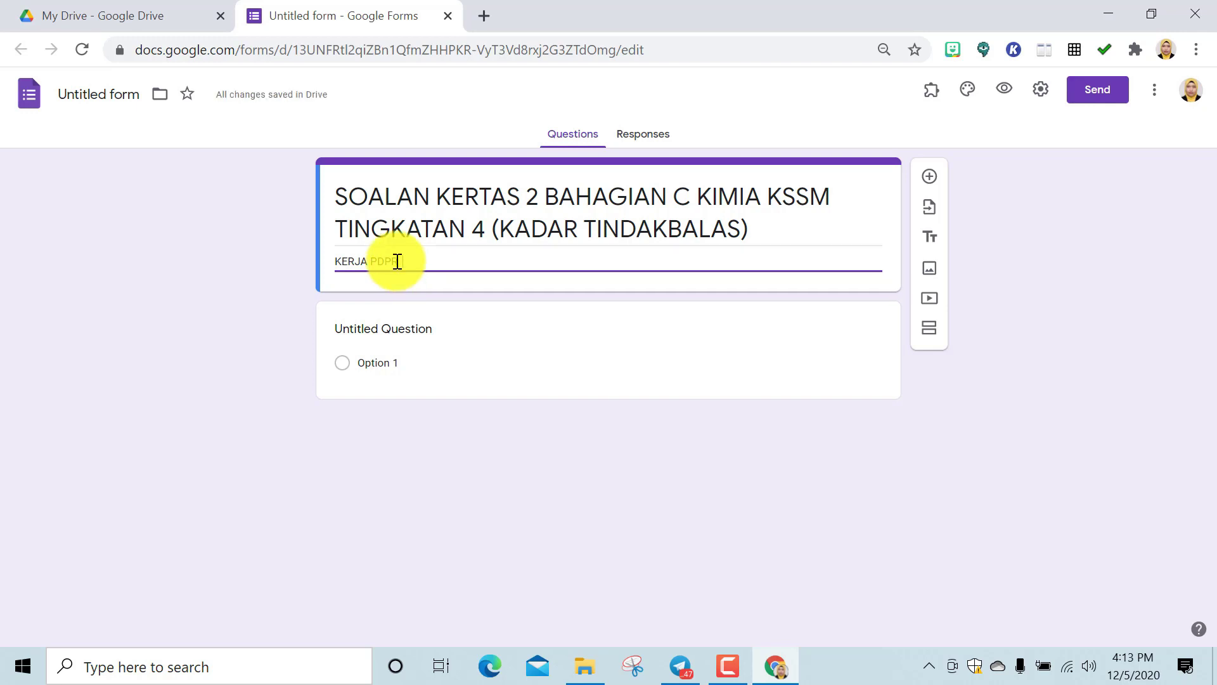
type(" 7 DIS")
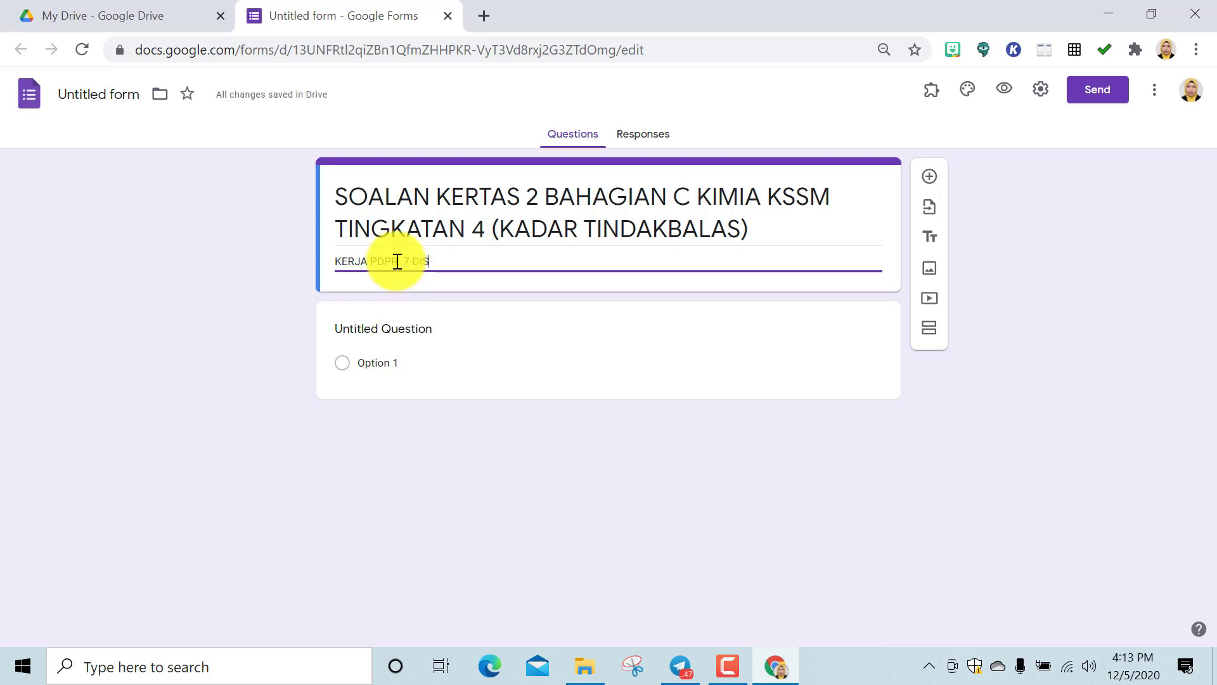
type("EMBER 2020")
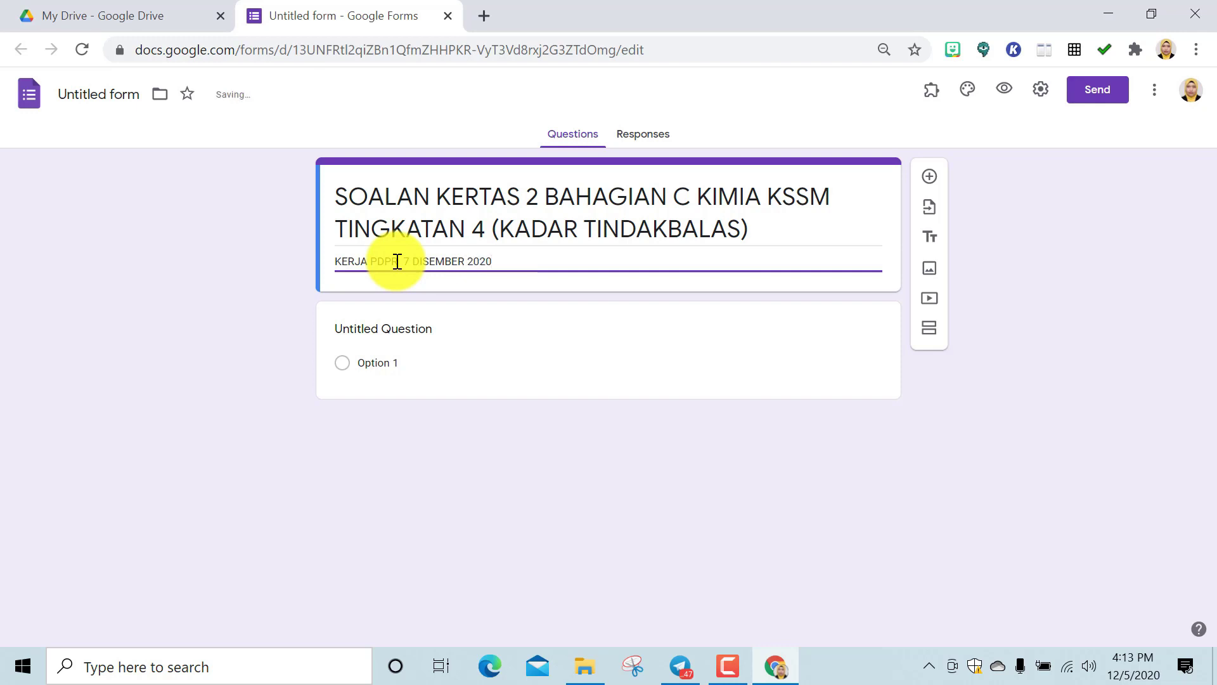
Replace the first question's text with "1) Pelajar boleh merujuk gambar untuk menjawab soalan"
left_click(477, 327)
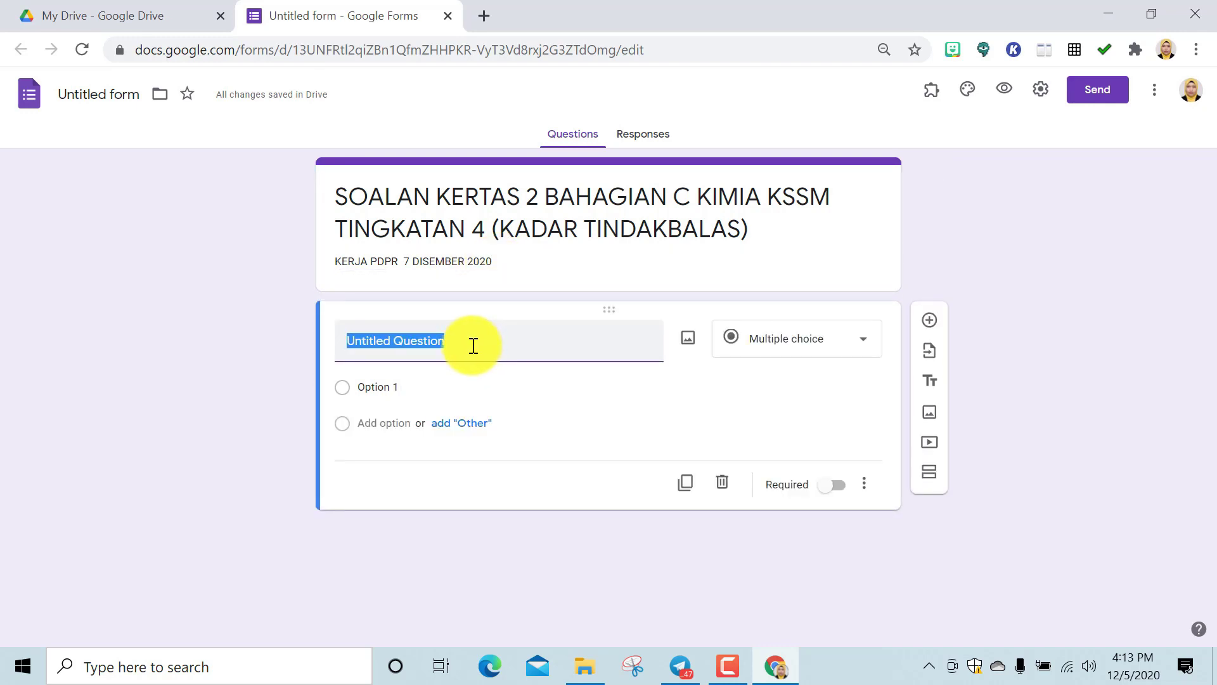
key("BackSpace")
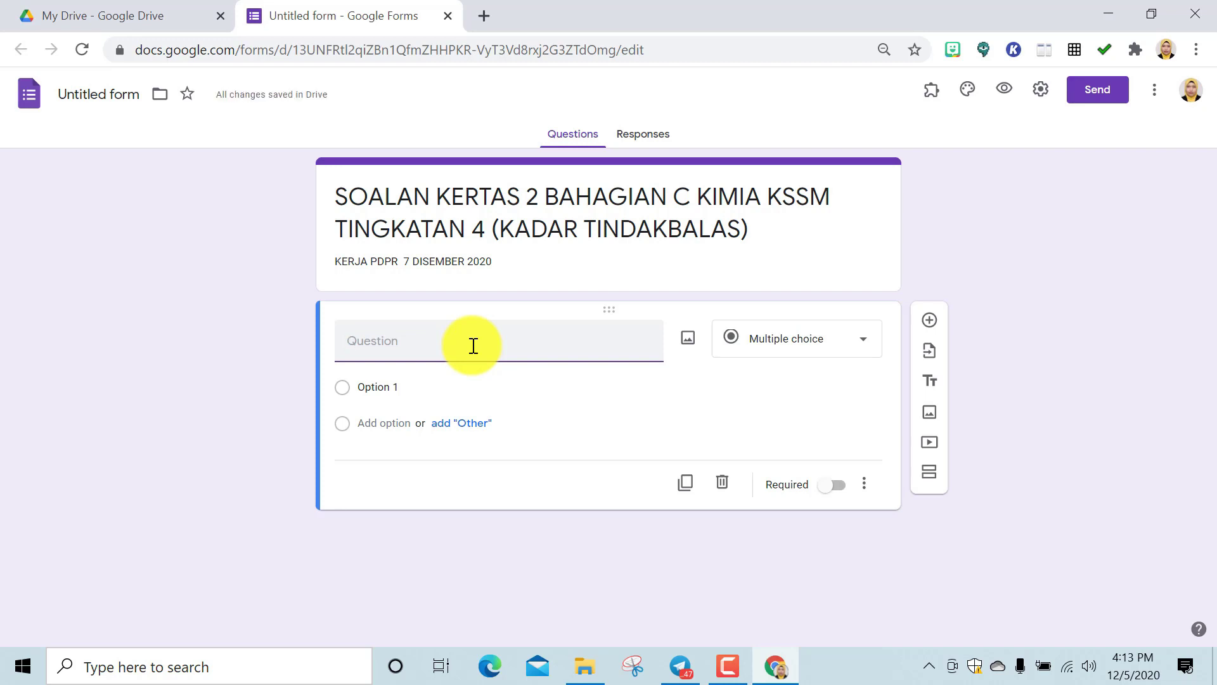
type("1) Pek")
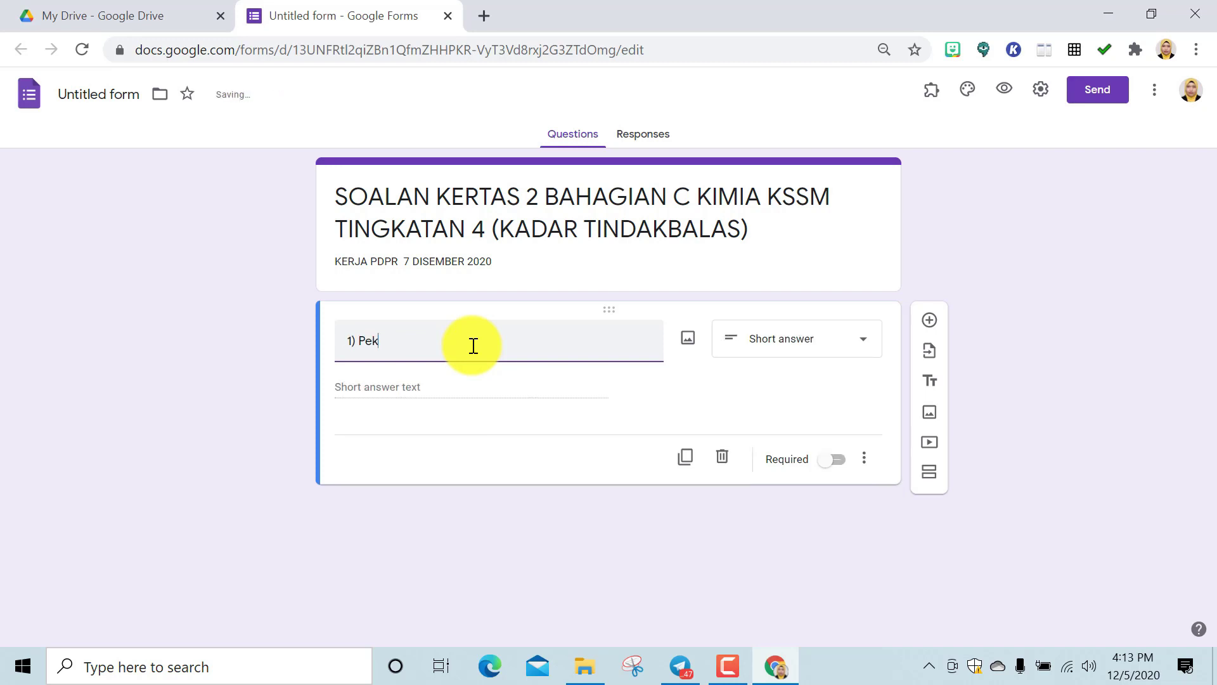
key("BackSpace")
type("lajar boleh meruju")
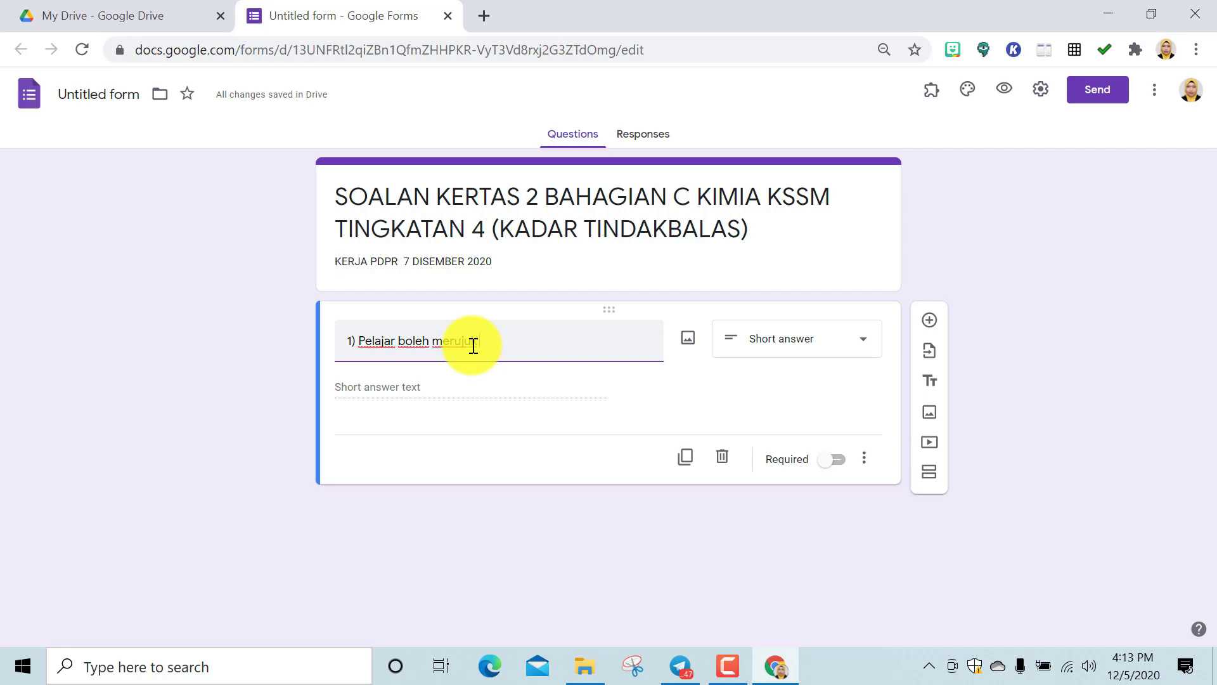
type("k gambar")
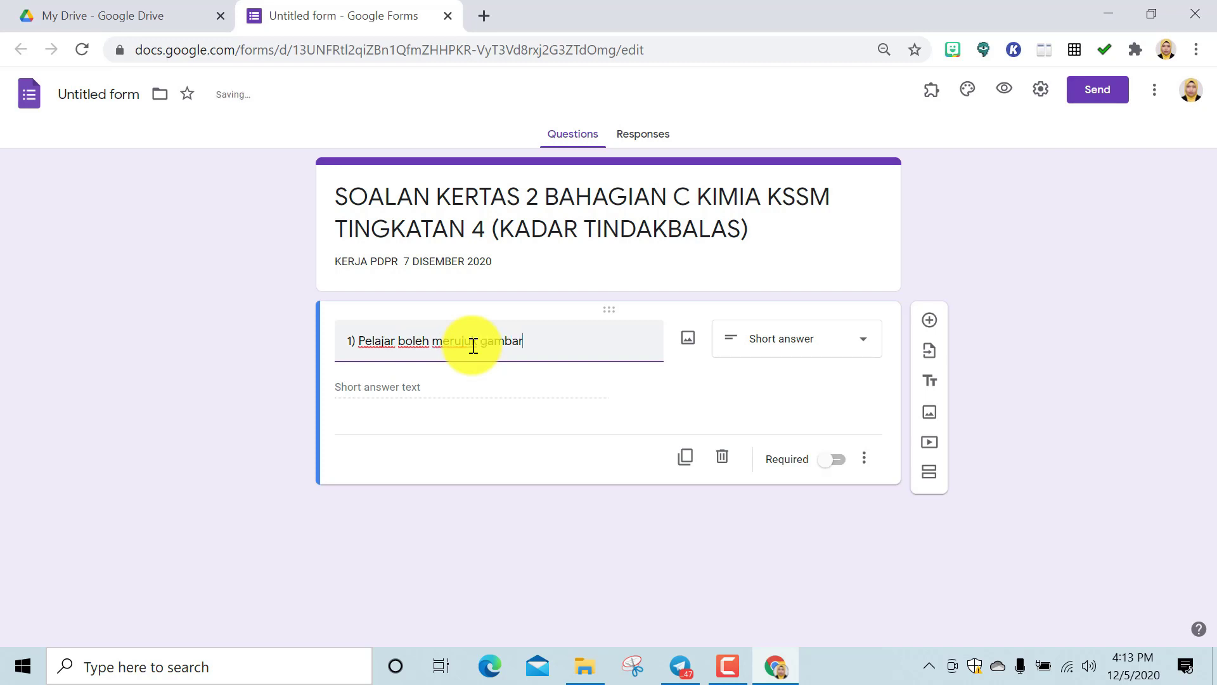
type(" untuk menjawab ")
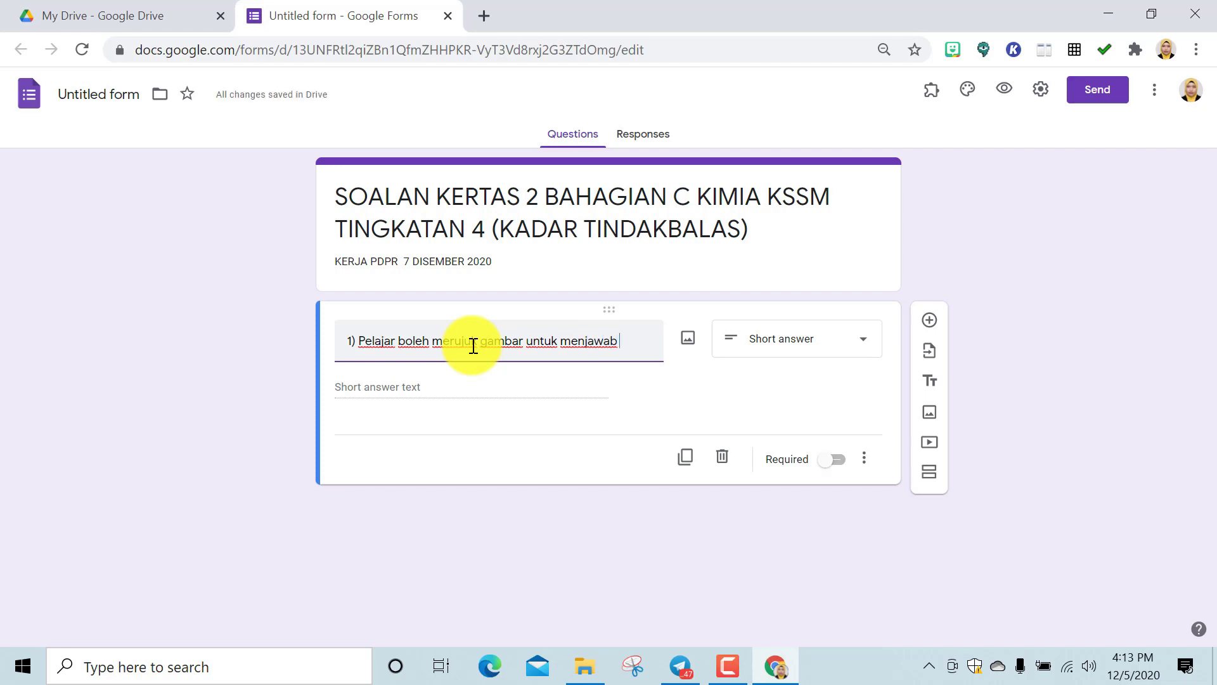
type("soalan")
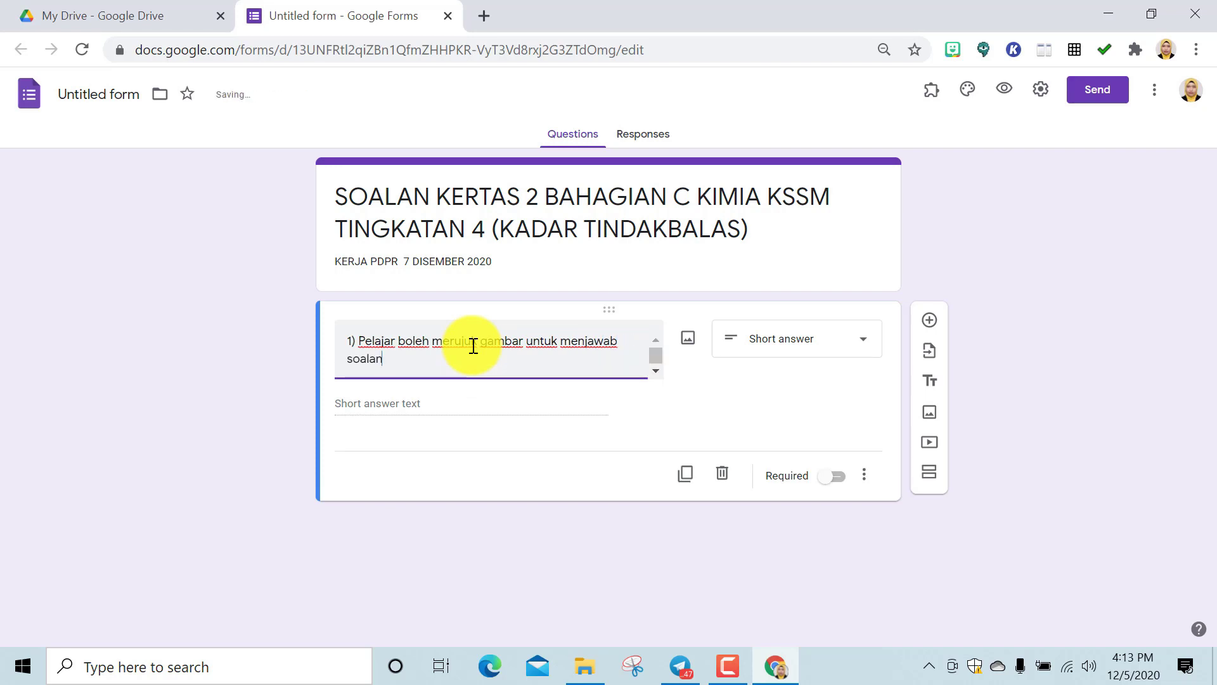
Insert the image file "soalan 1 4gm" from the Desktop into the first question
left_click(688, 338)
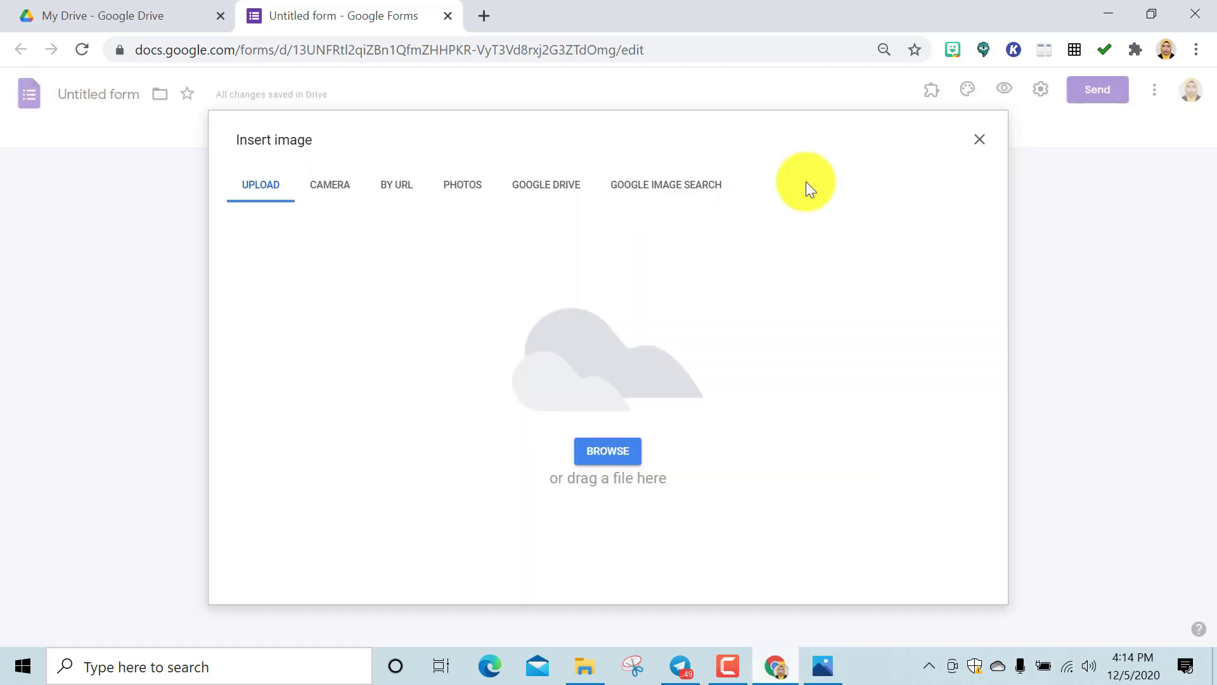
left_click(604, 452)
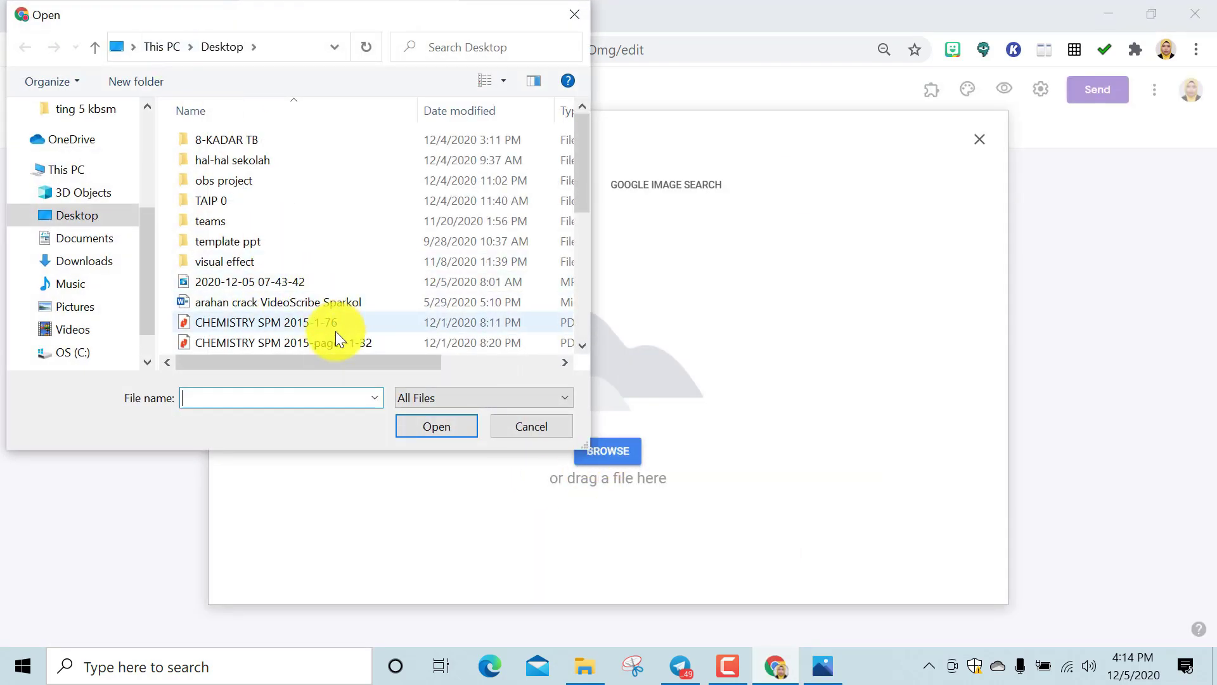
scroll(334, 309, "down", 2)
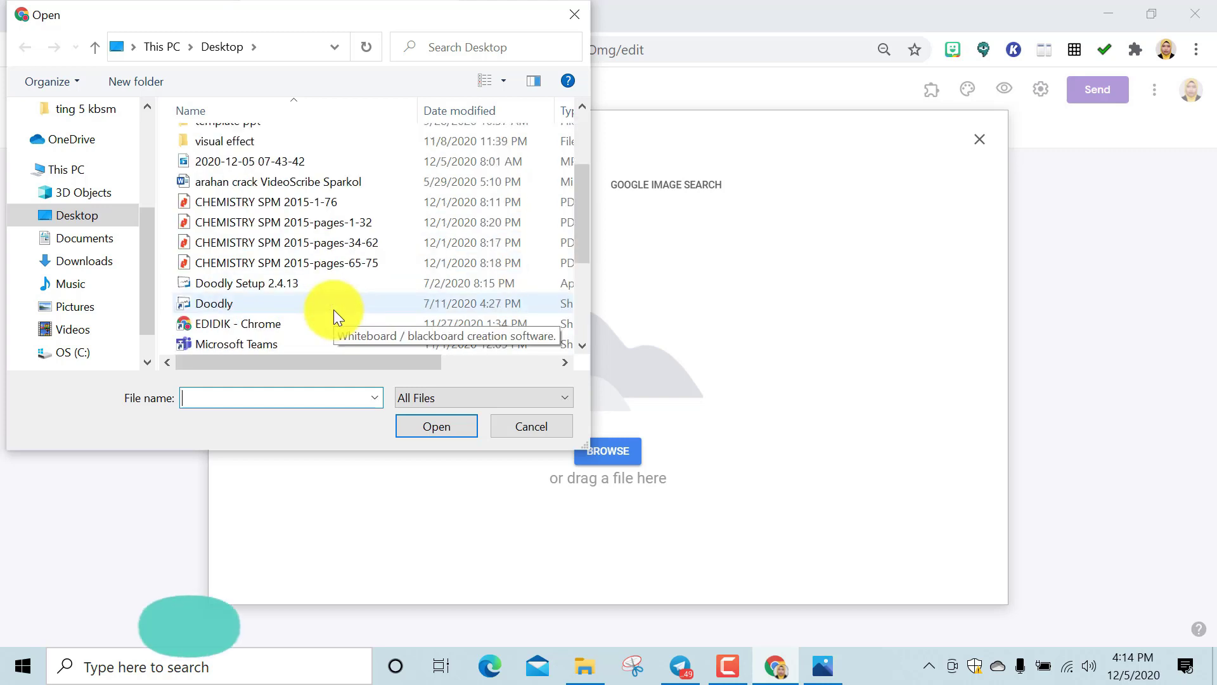
scroll(334, 309, "down", 3)
left_click(326, 287)
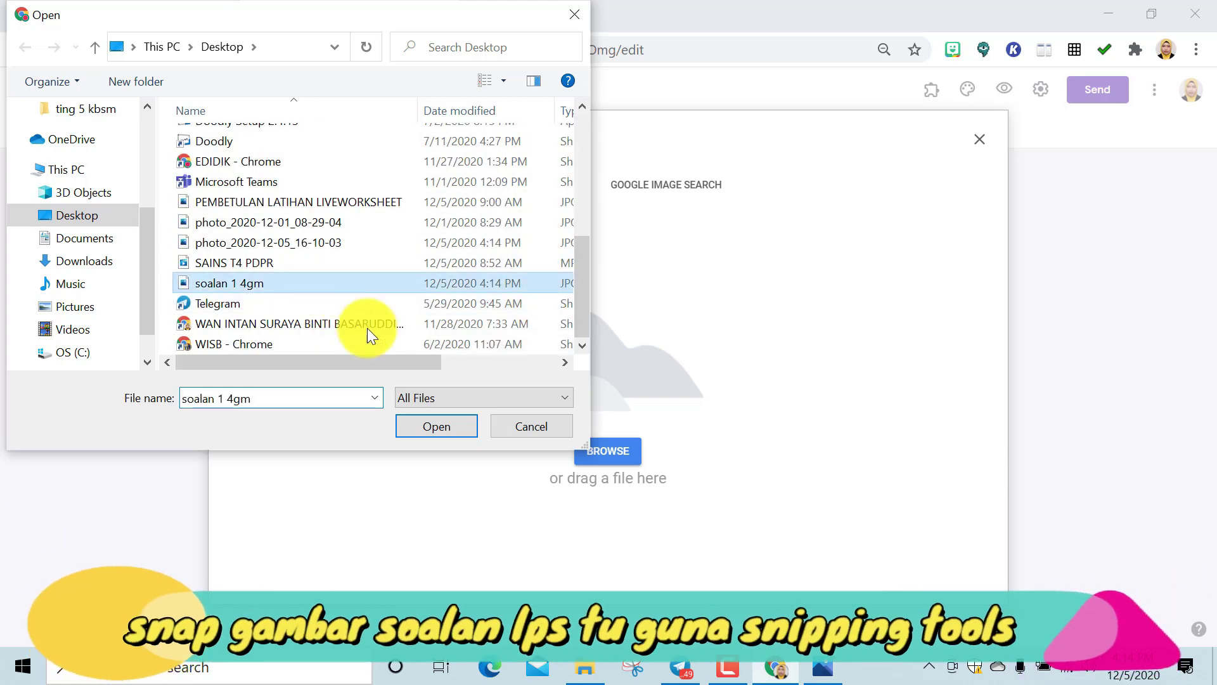
left_click(439, 429)
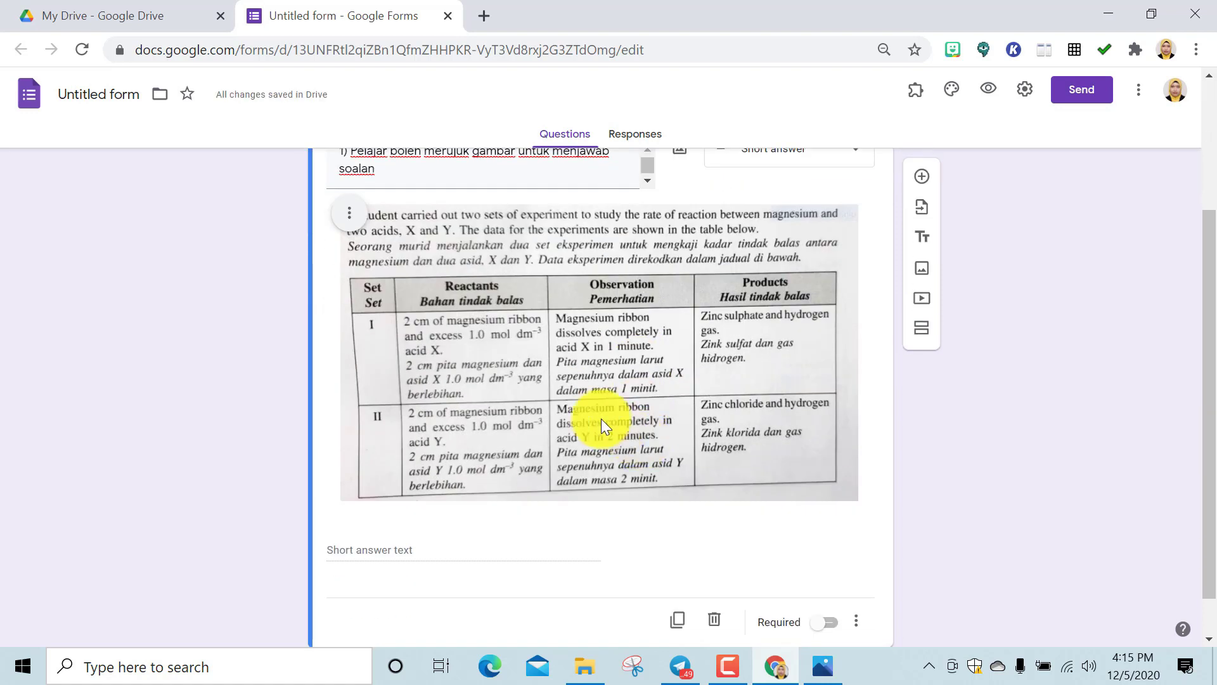
scroll(724, 405, "up", 3)
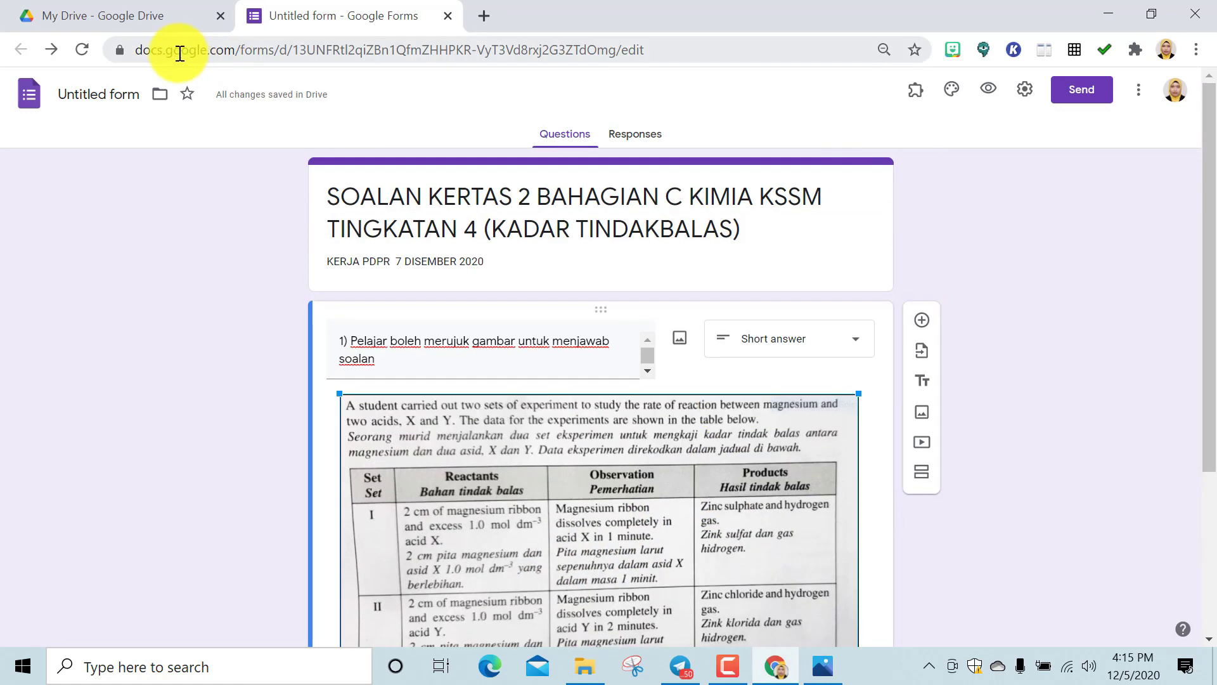
Rename the untitled form document to match the form's title
left_click(140, 95)
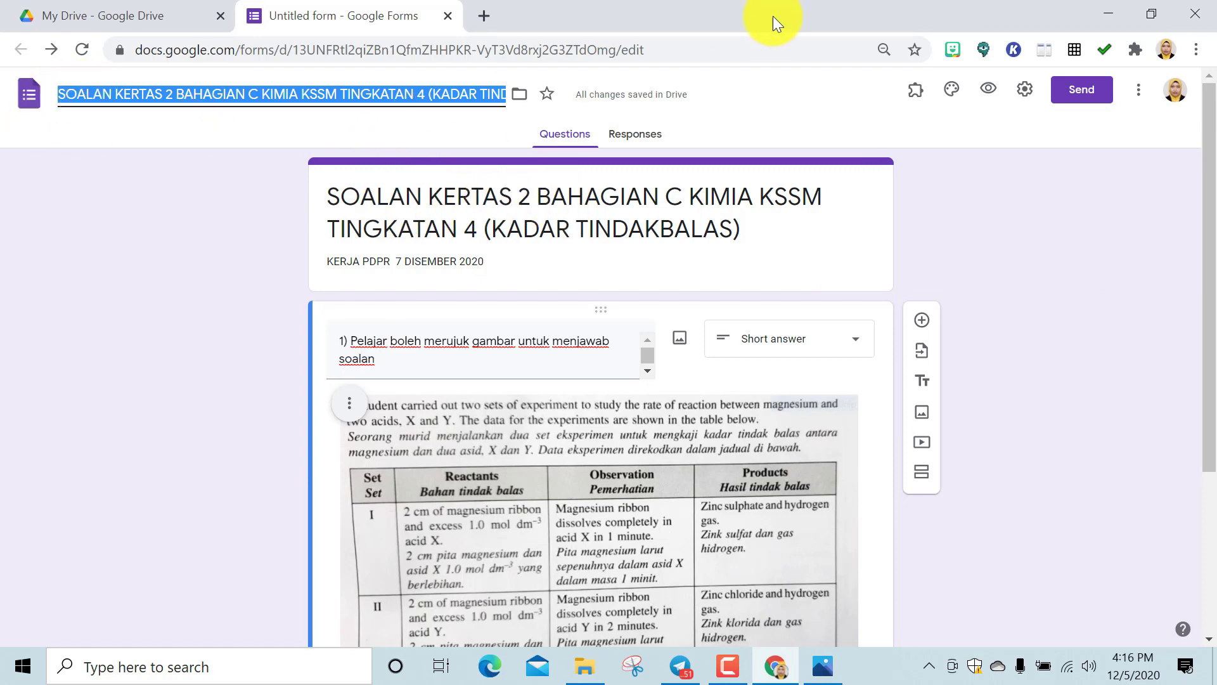
Collect email addresses, lift the Ministry Of Education Malaysia restriction, limit to 1 response, let respondents see summary charts and text responses, and save
left_click(1024, 93)
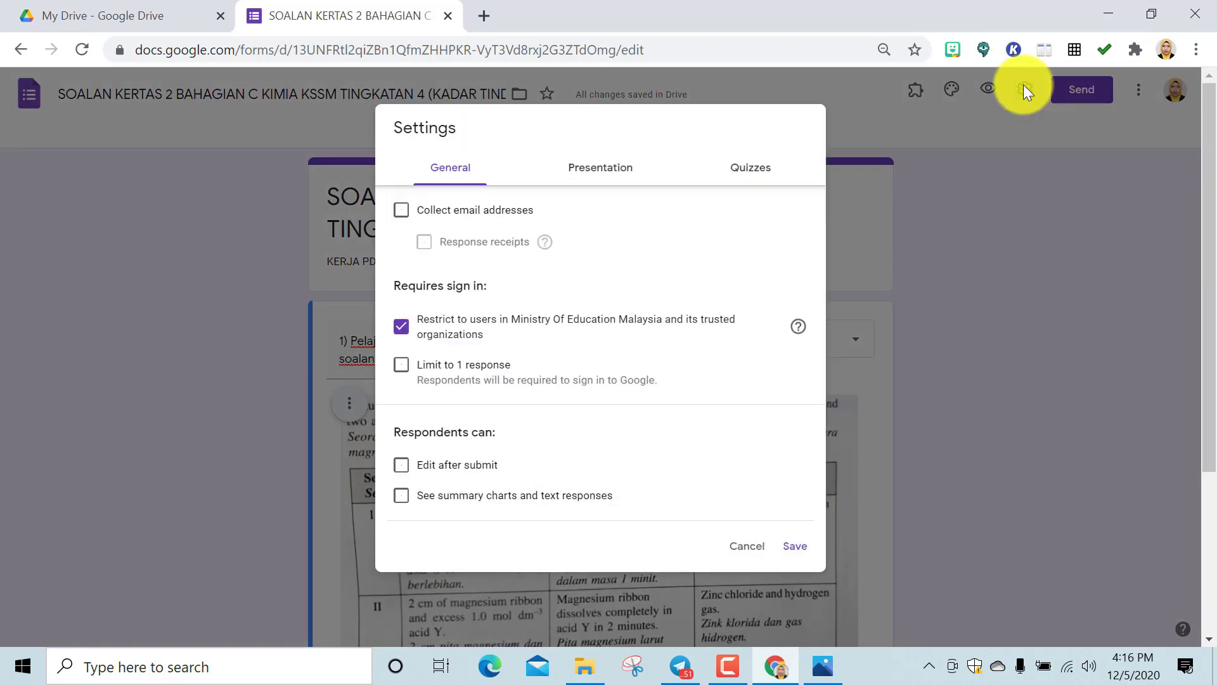
mouse_move(539, 248)
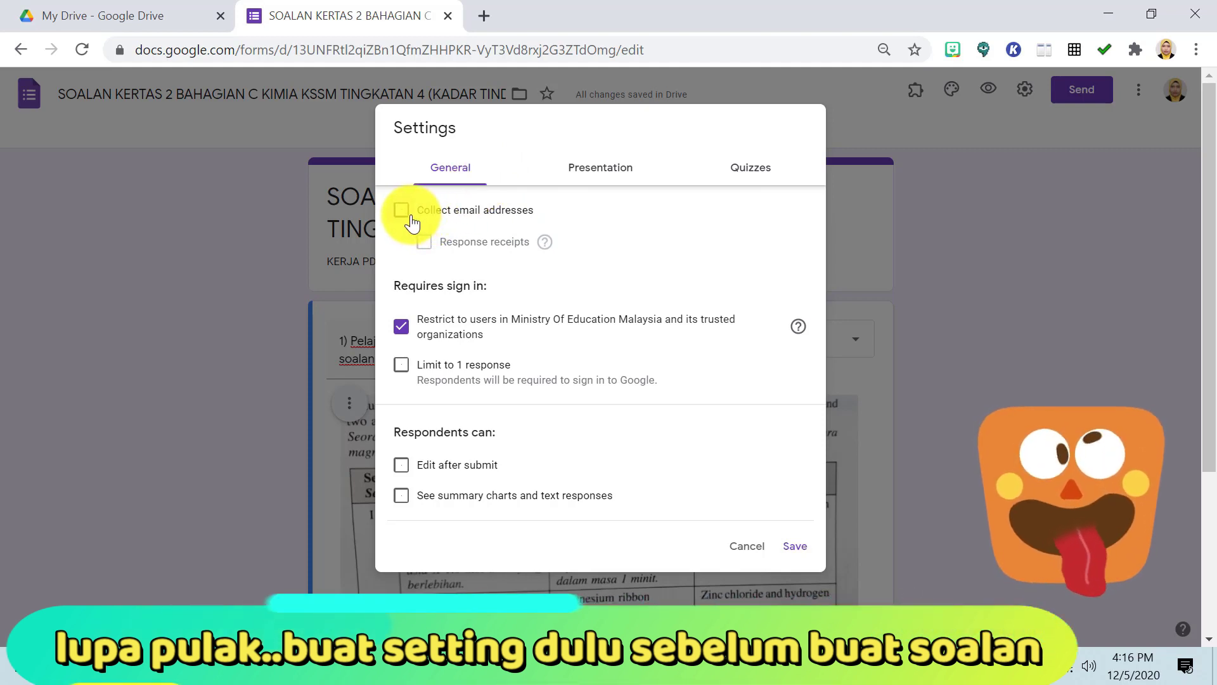
left_click(405, 216)
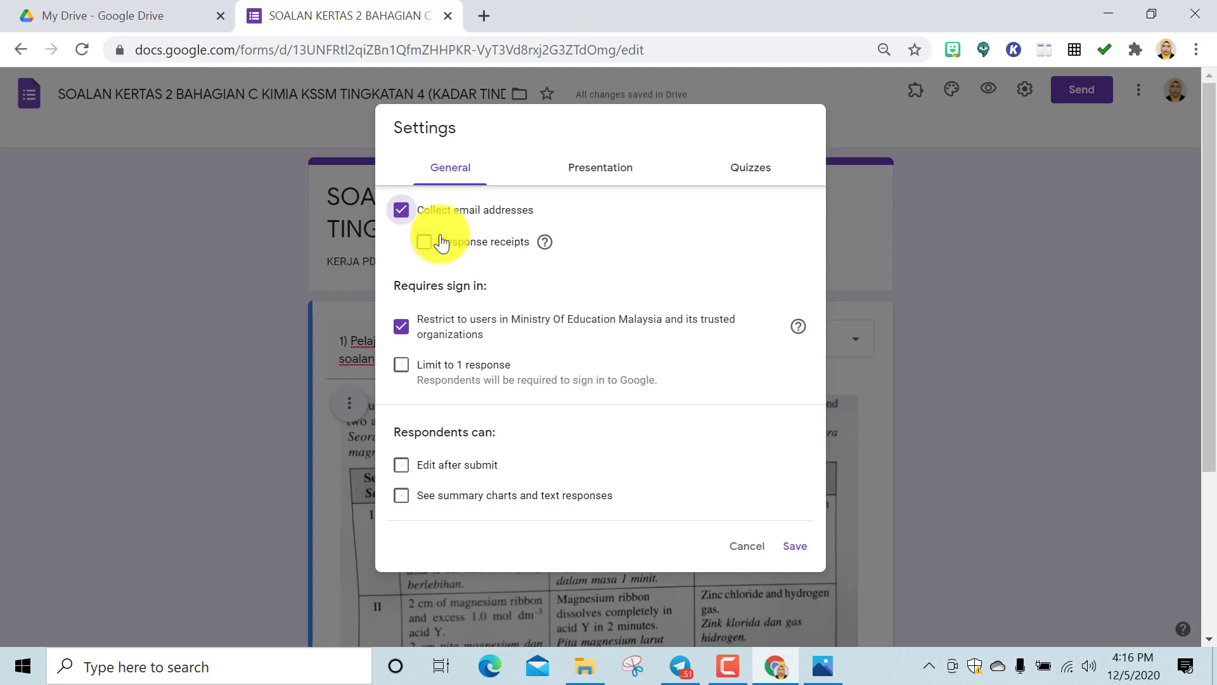
left_click(404, 216)
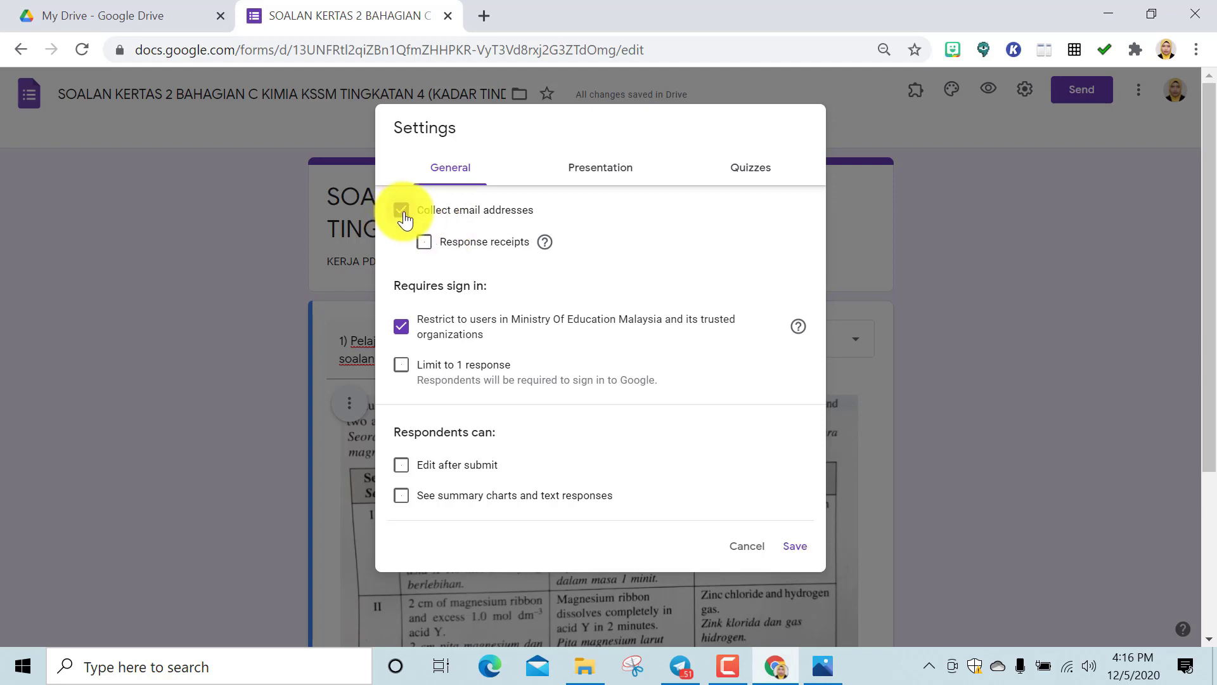
left_click(401, 326)
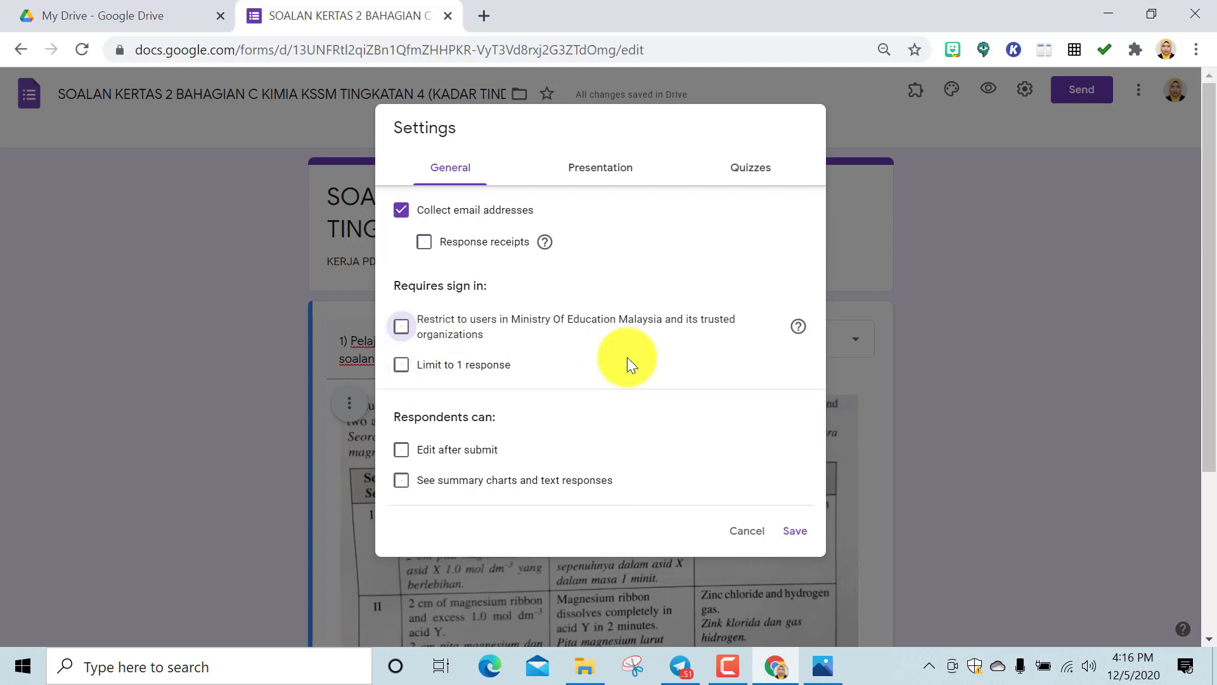
left_click(401, 366)
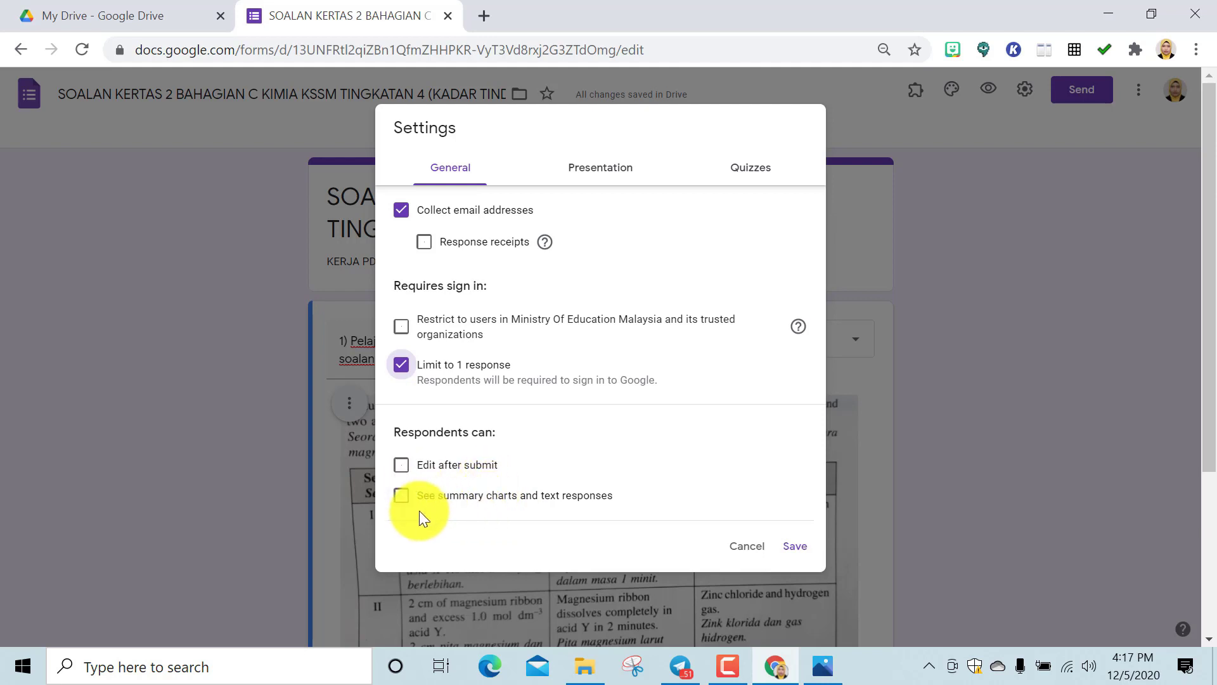
left_click(402, 499)
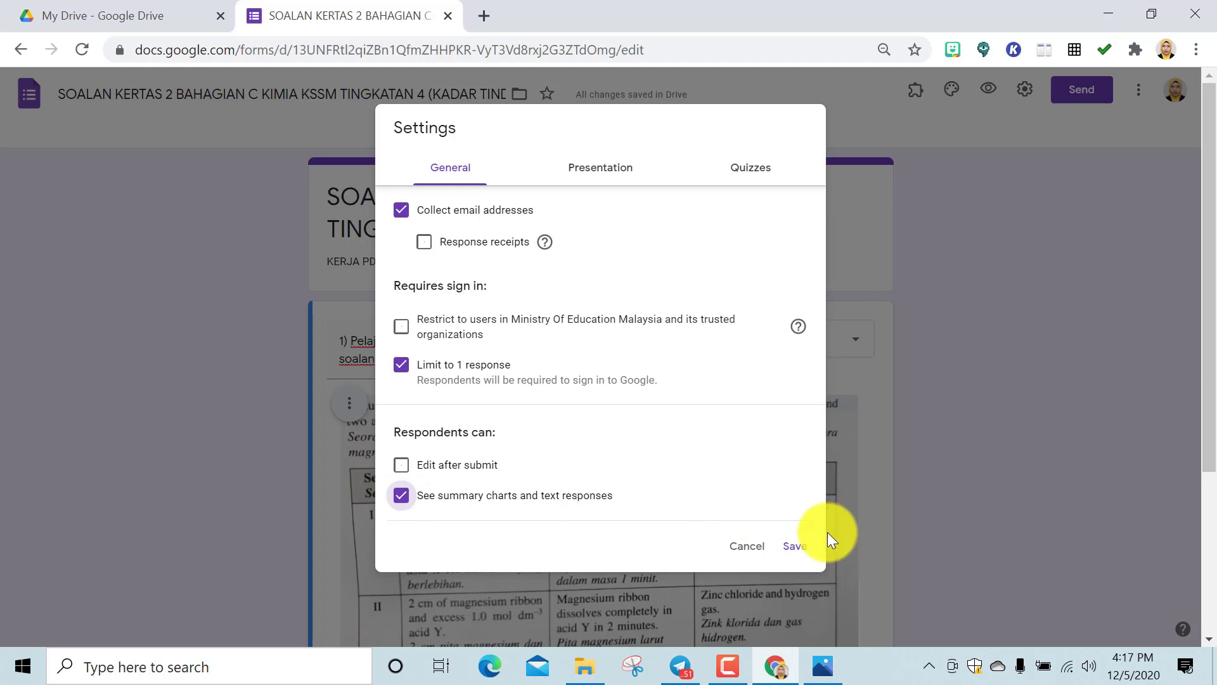
left_click(790, 548)
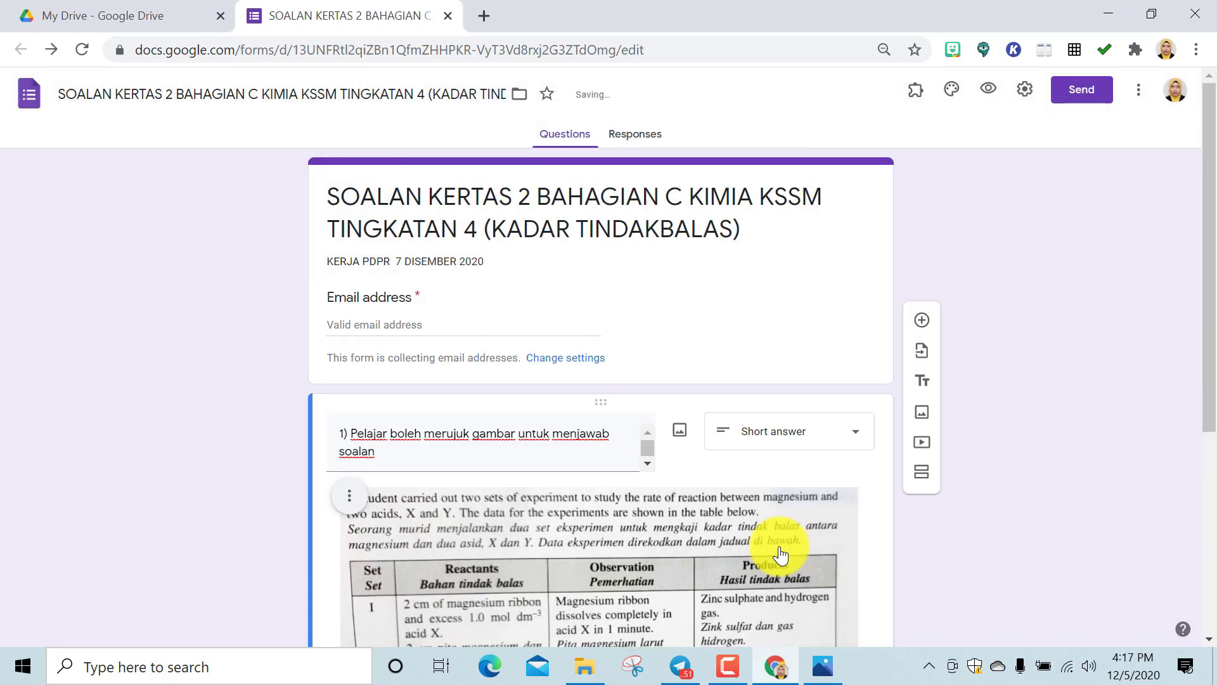
Enable the progress bar in the form's presentation settings
left_click(1027, 89)
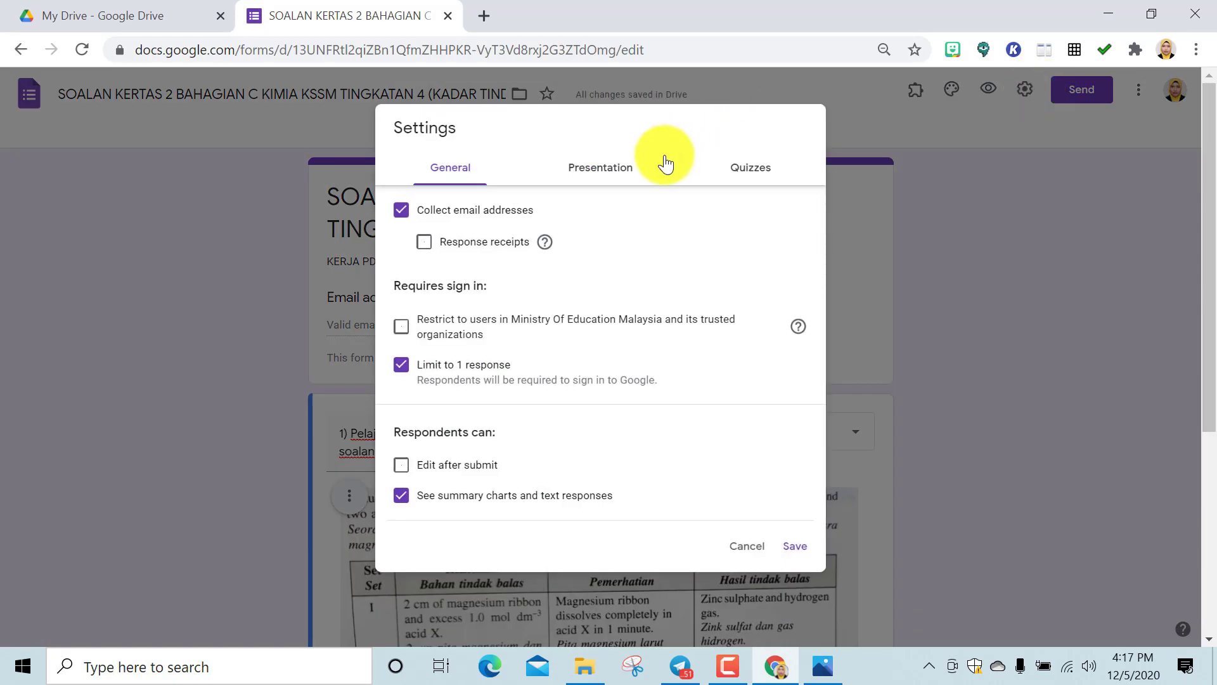
left_click(620, 171)
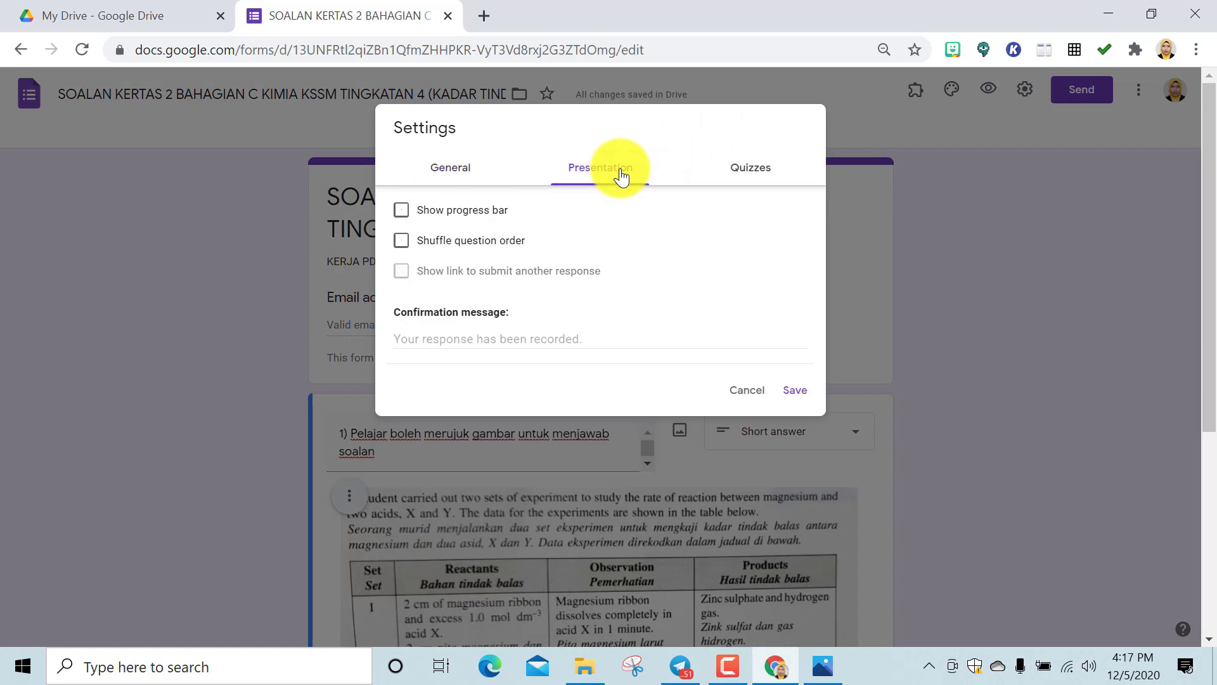
left_click(402, 211)
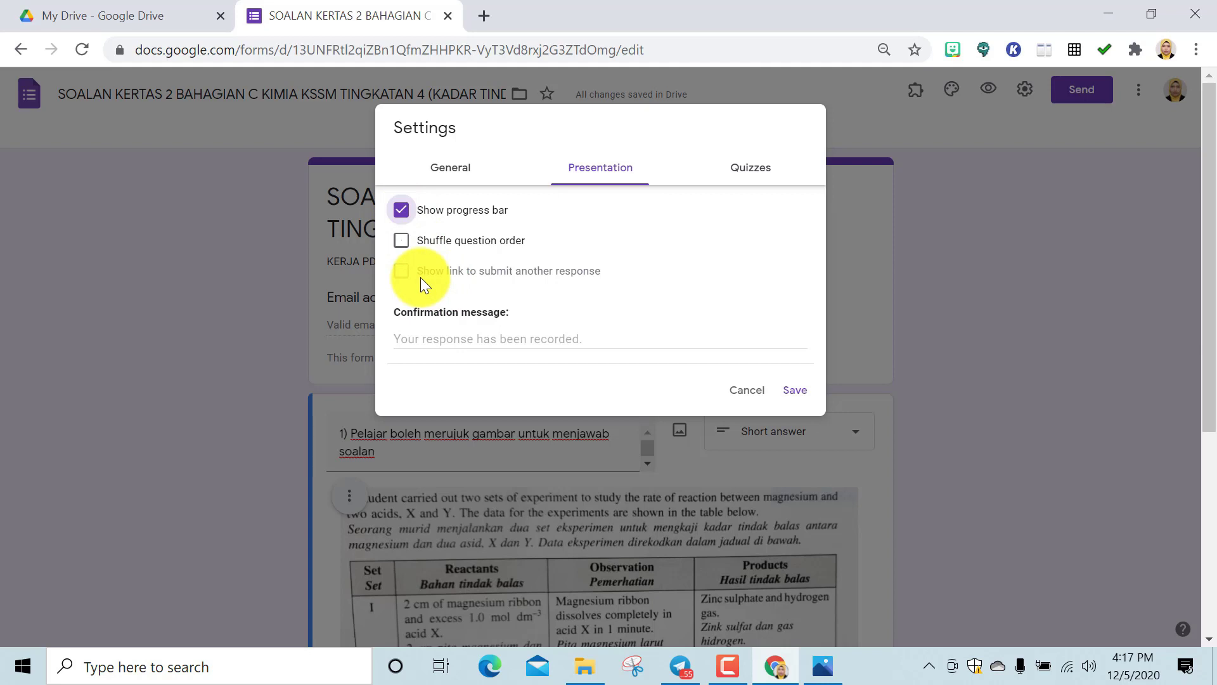
left_click(468, 180)
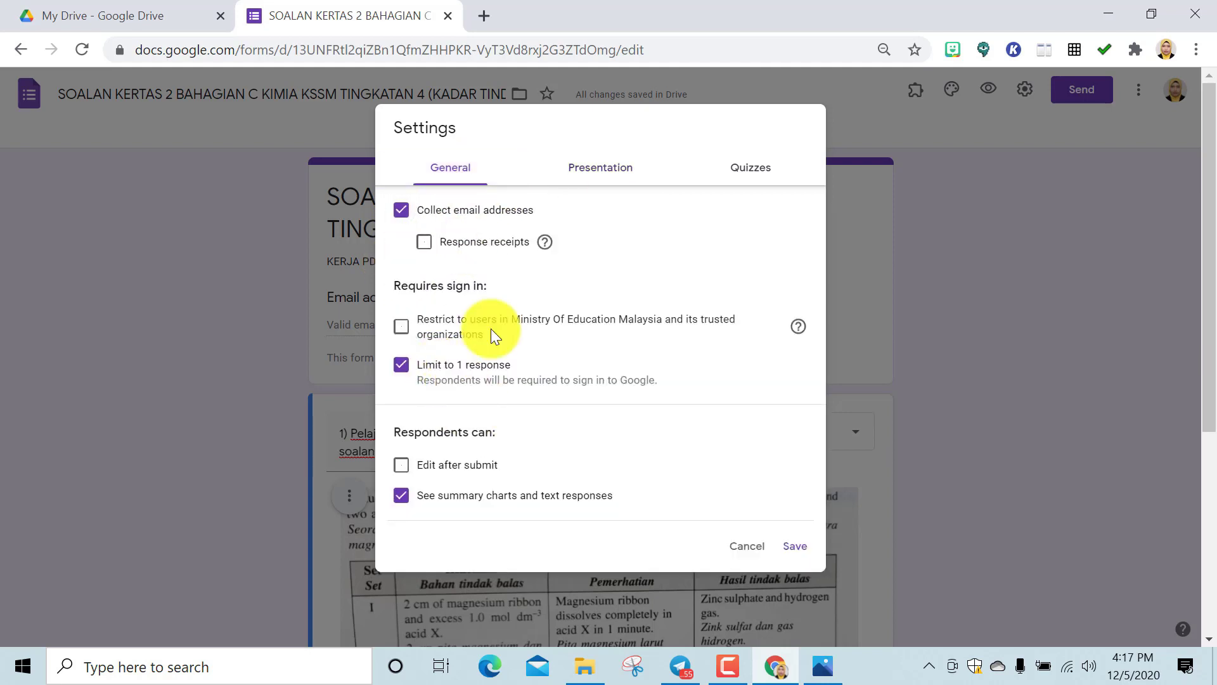
left_click(598, 170)
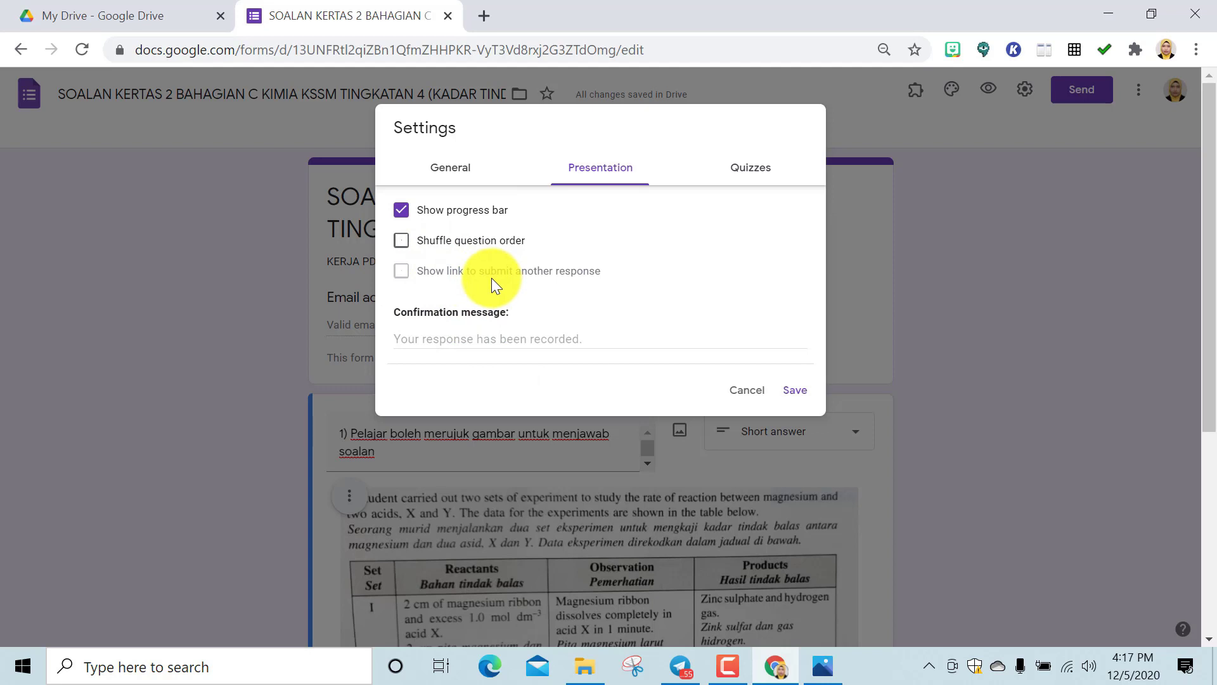
Set the confirmation message to "Tahniah kerana menjawab. Jawapan anda akan disemak dan keputusan akan dihantar ke email berdaftar masing-masing" and save the settings
left_click(478, 340)
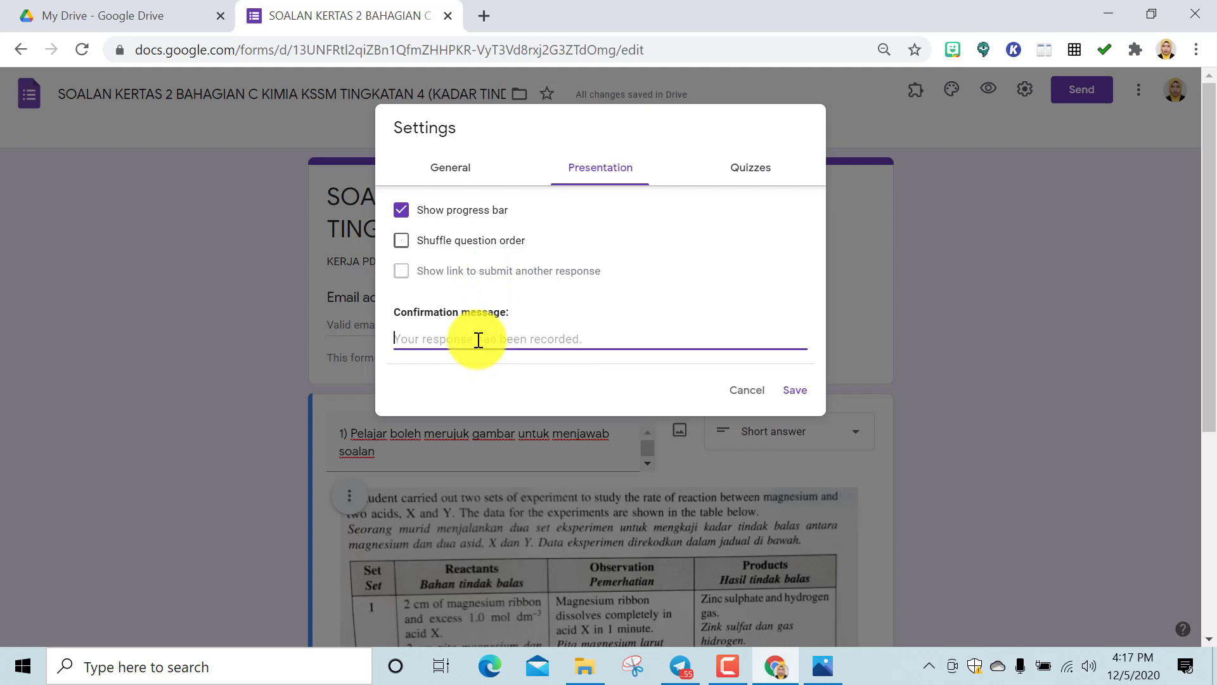
type("ta")
key("BackSpace")
key("BackSpace")
type("Tahniah")
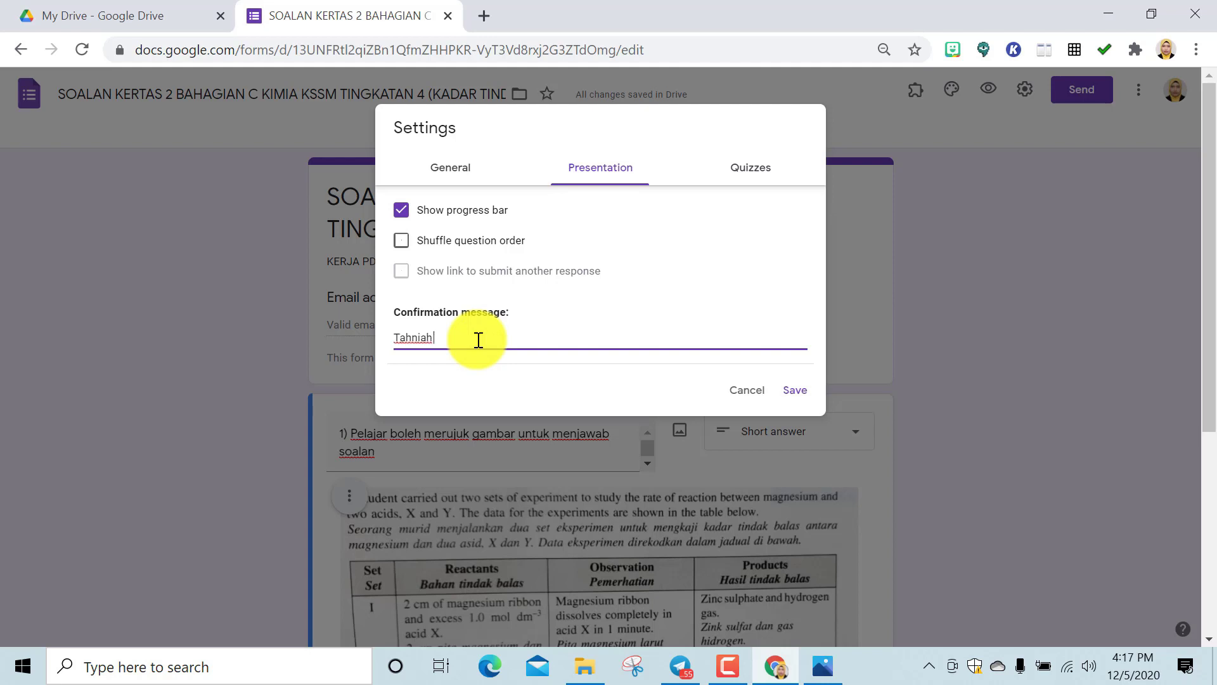
type(" kerana menjawab. Jawpaan")
key("BackSpace")
key("BackSpace")
key("BackSpace")
key("BackSpace")
type("apan anda")
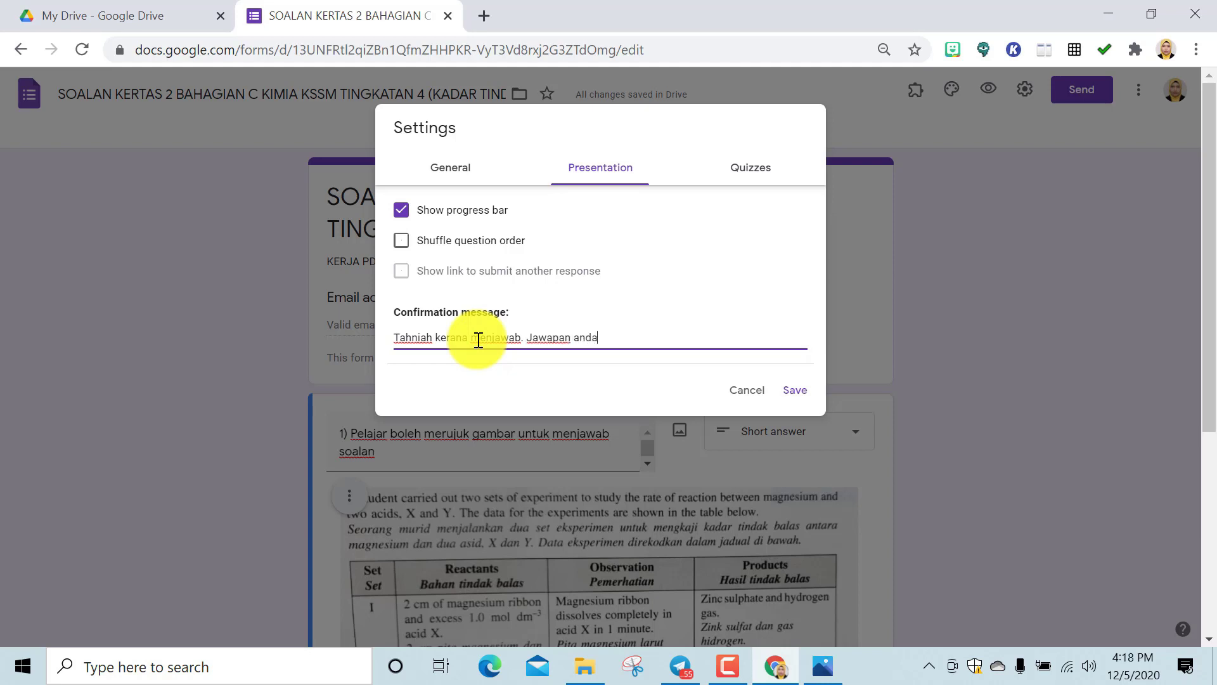
type(" akan disemak dan")
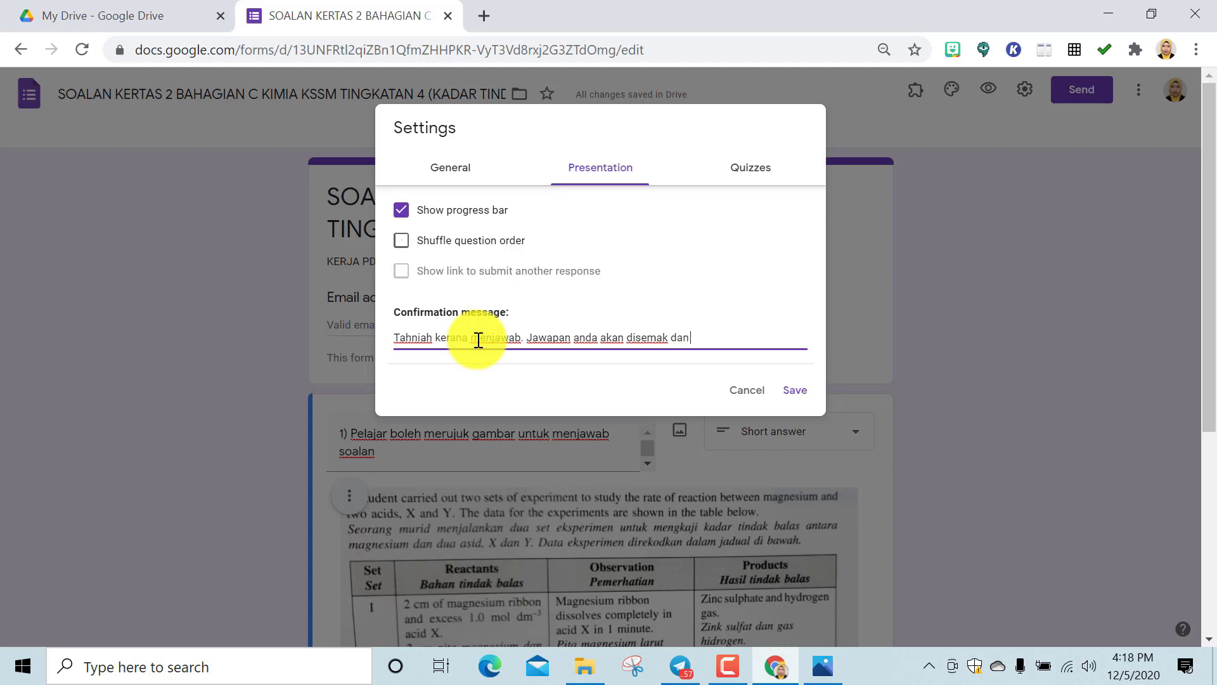
type(" keputusan akan dihantar ke")
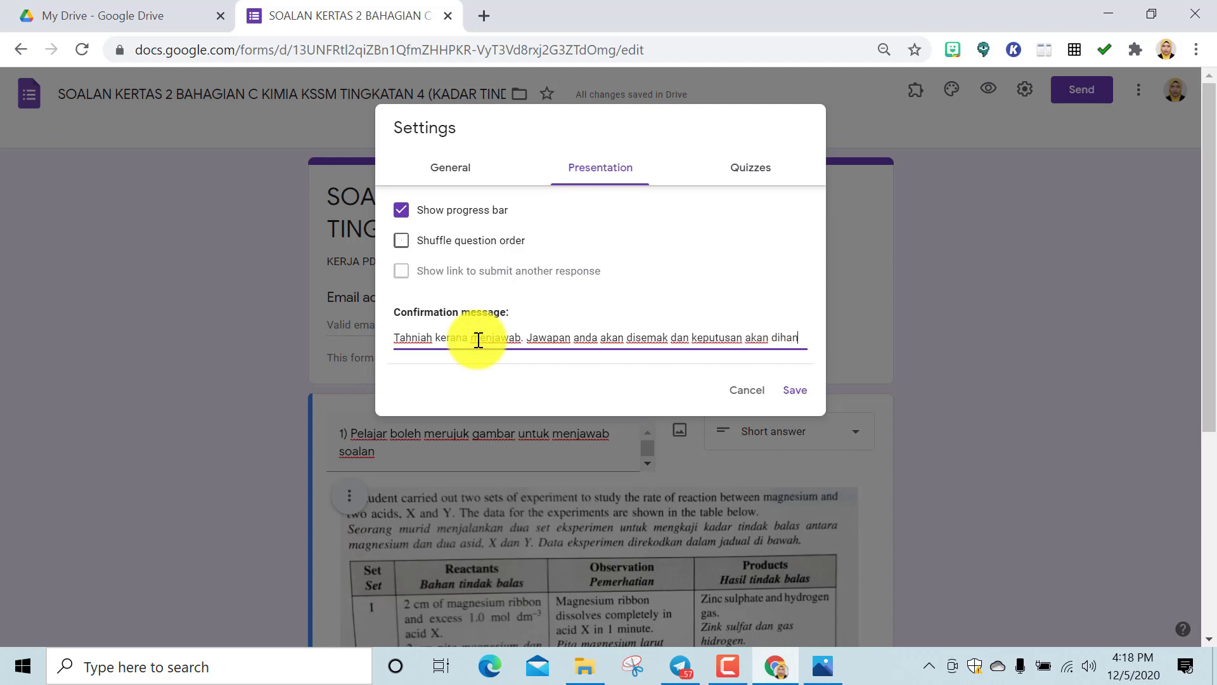
type(" em")
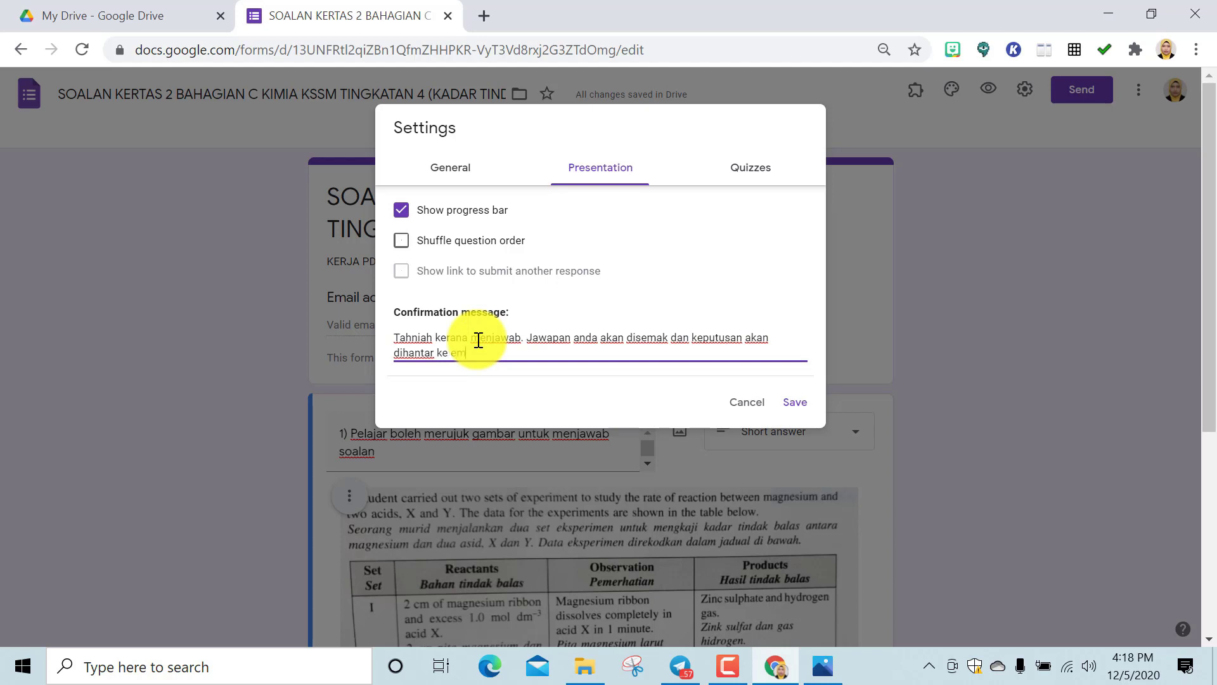
type("ail berdaftr")
key("BackSpace")
key("BackSpace")
type("a")
key("BackSpace")
type("tar masing-masing")
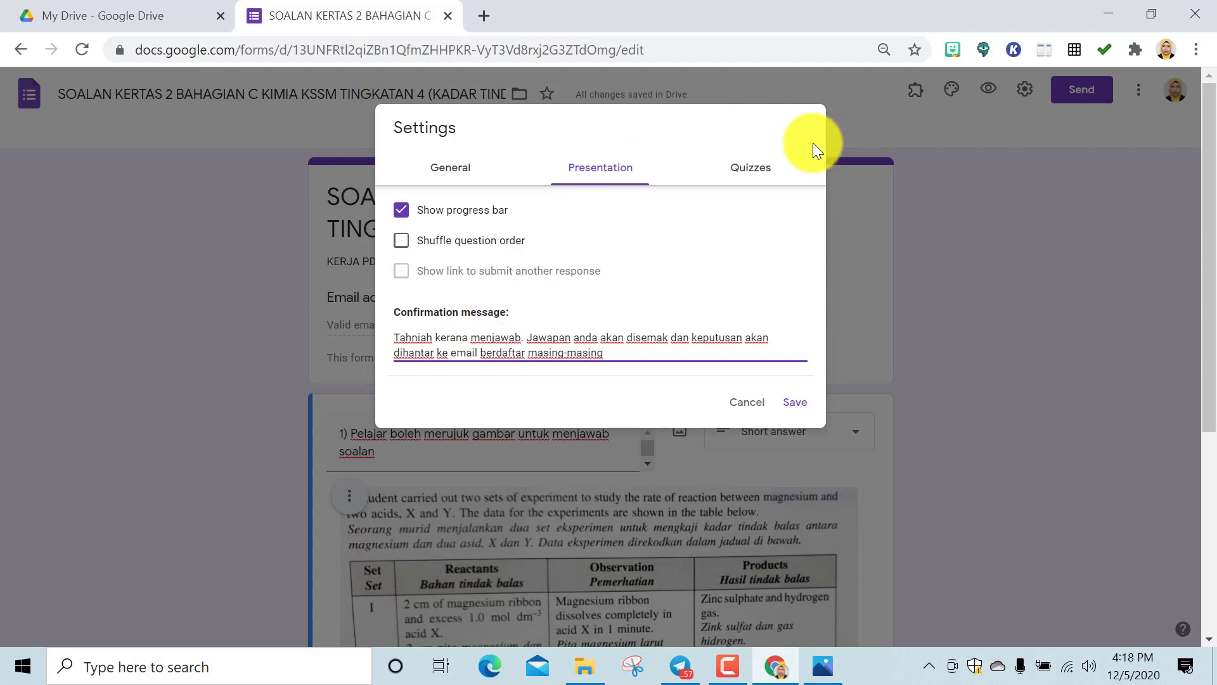
left_click(795, 403)
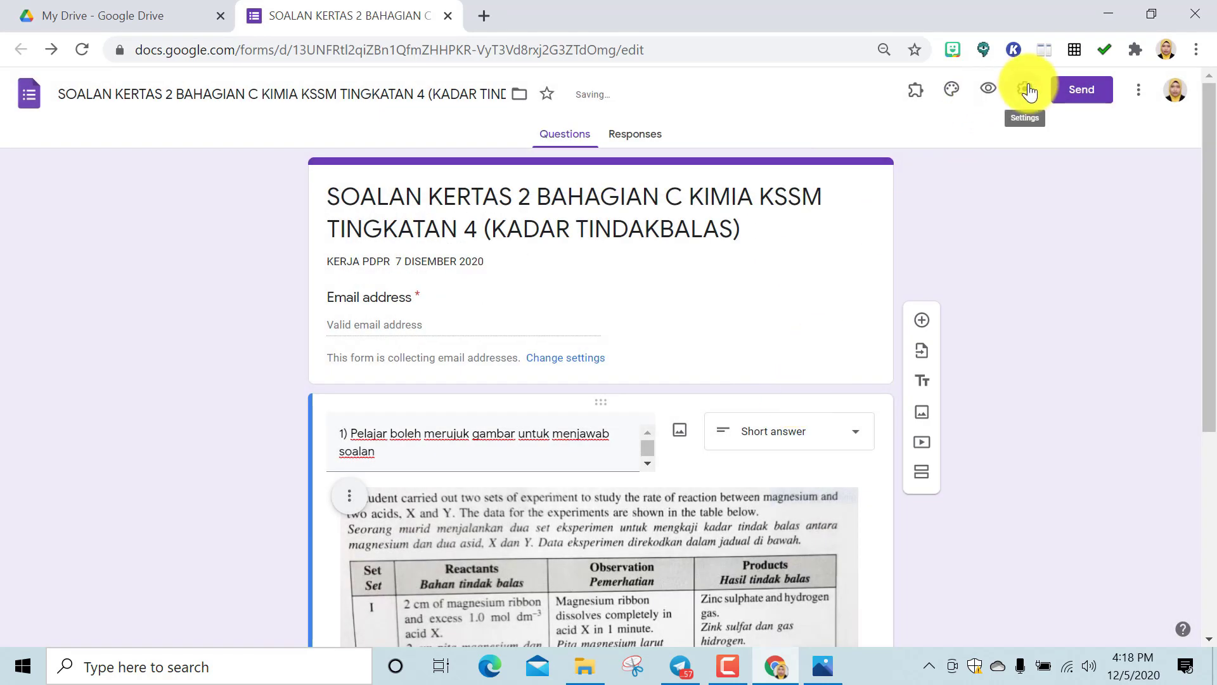
Make the form a quiz that releases grades later, after manual review, and save the settings
left_click(1028, 92)
left_click(769, 170)
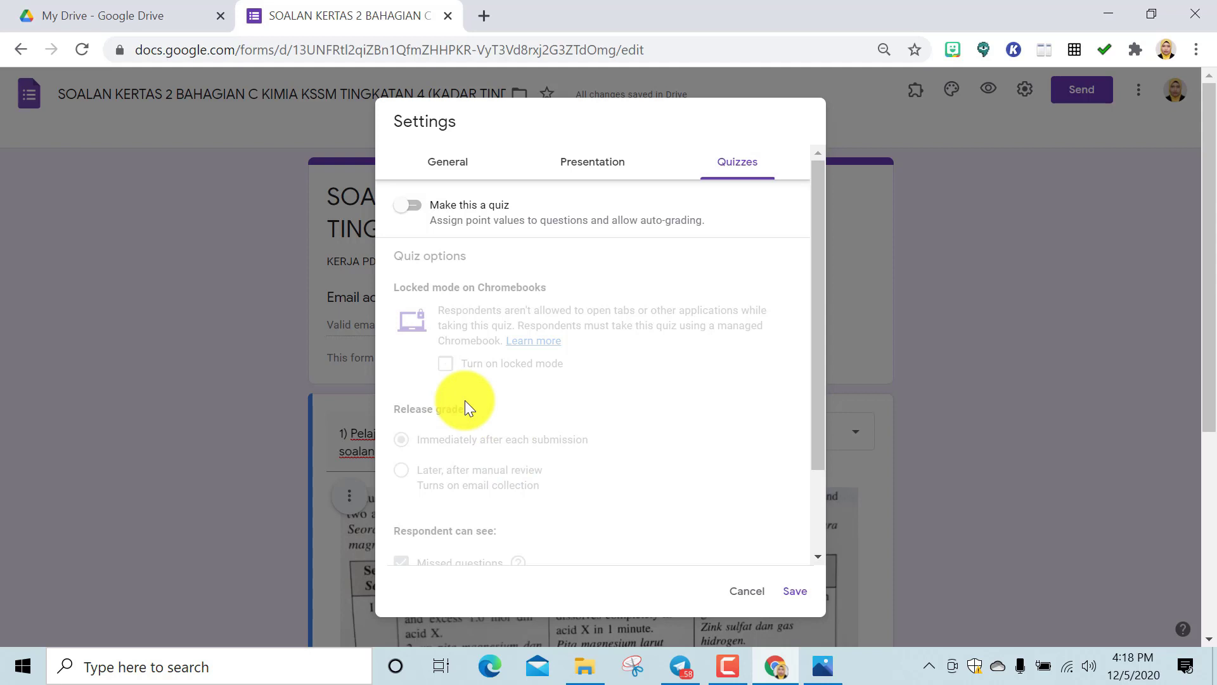
left_click(410, 207)
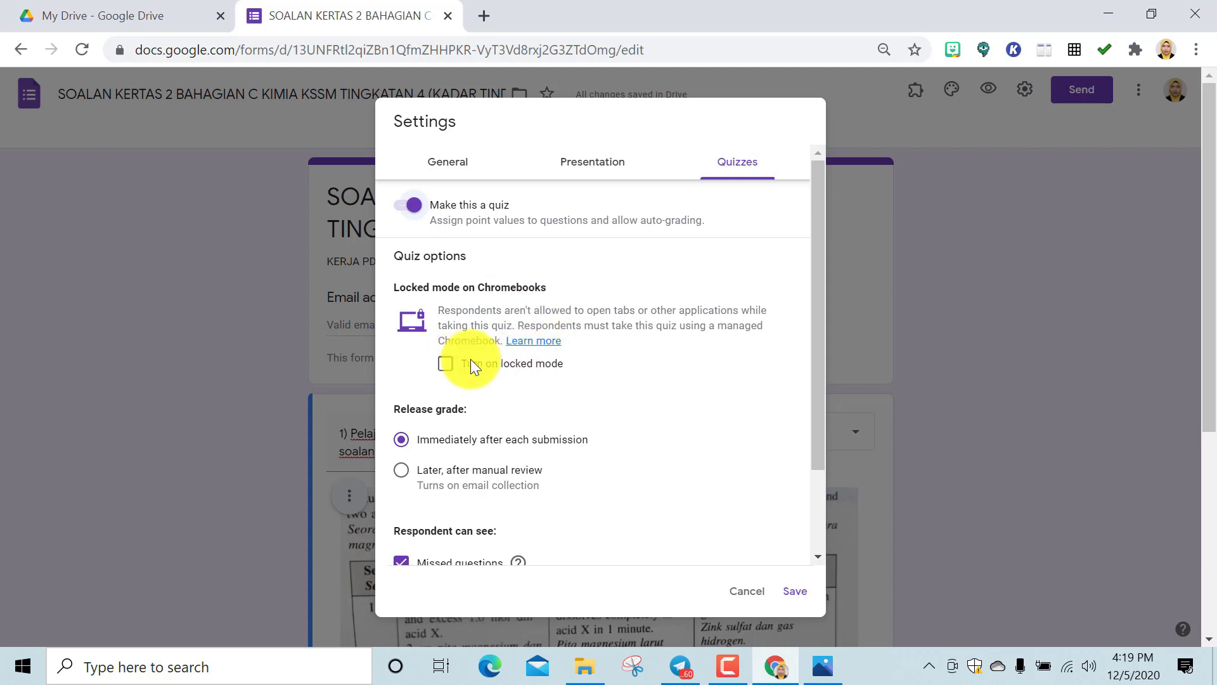
scroll(486, 415, "down", 2)
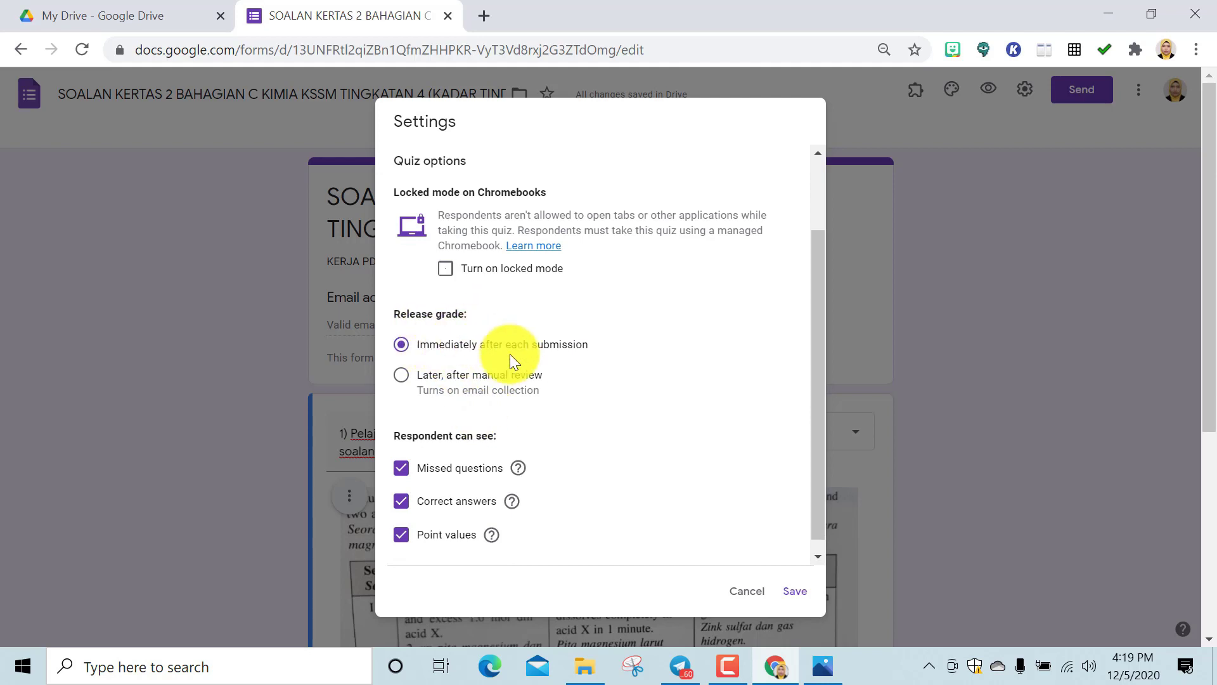
scroll(525, 367, "up", 2)
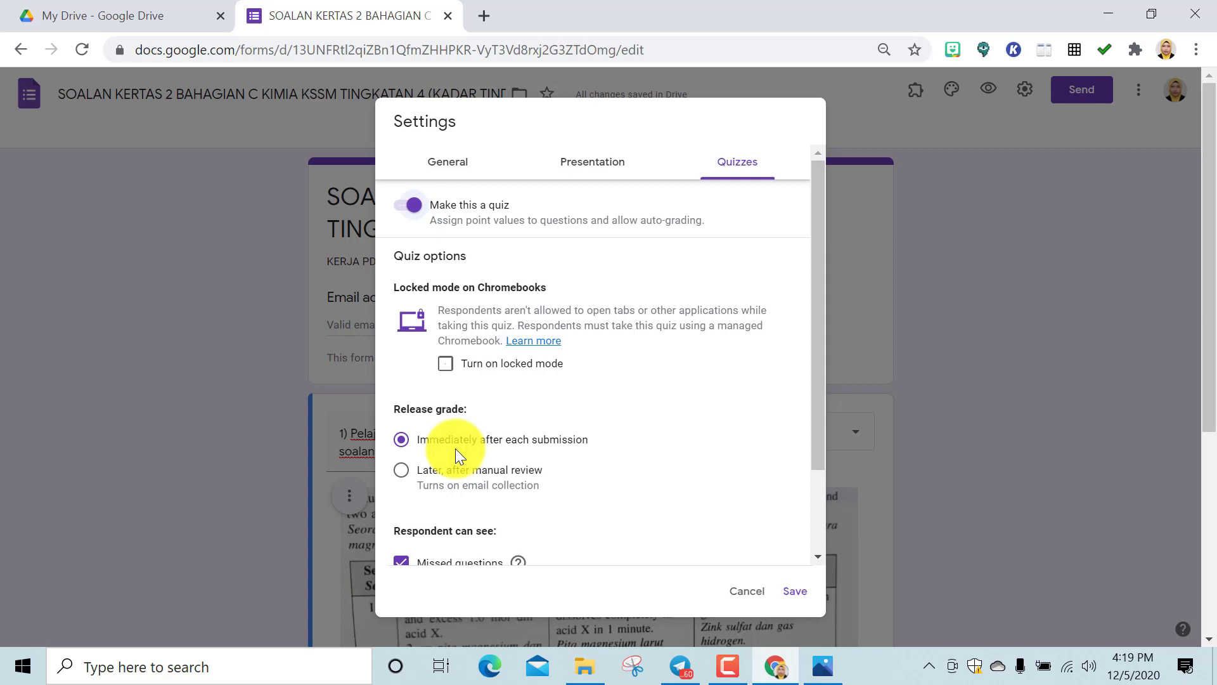
left_click(400, 471)
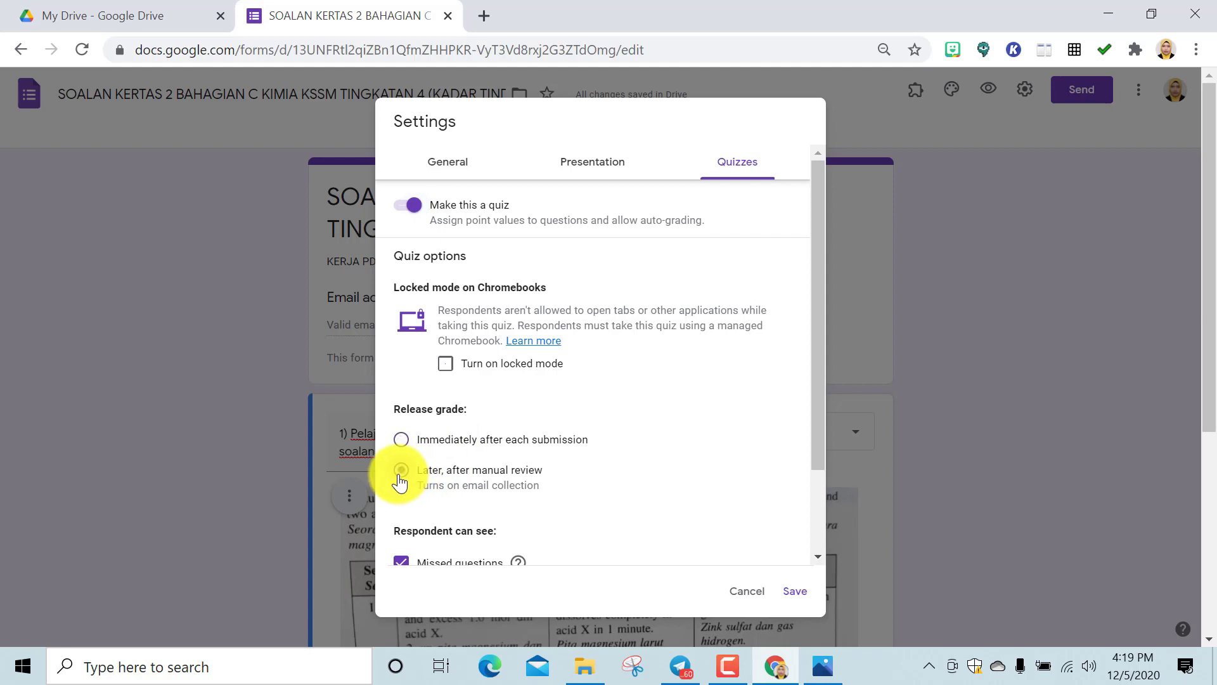
scroll(495, 484, "down", 3)
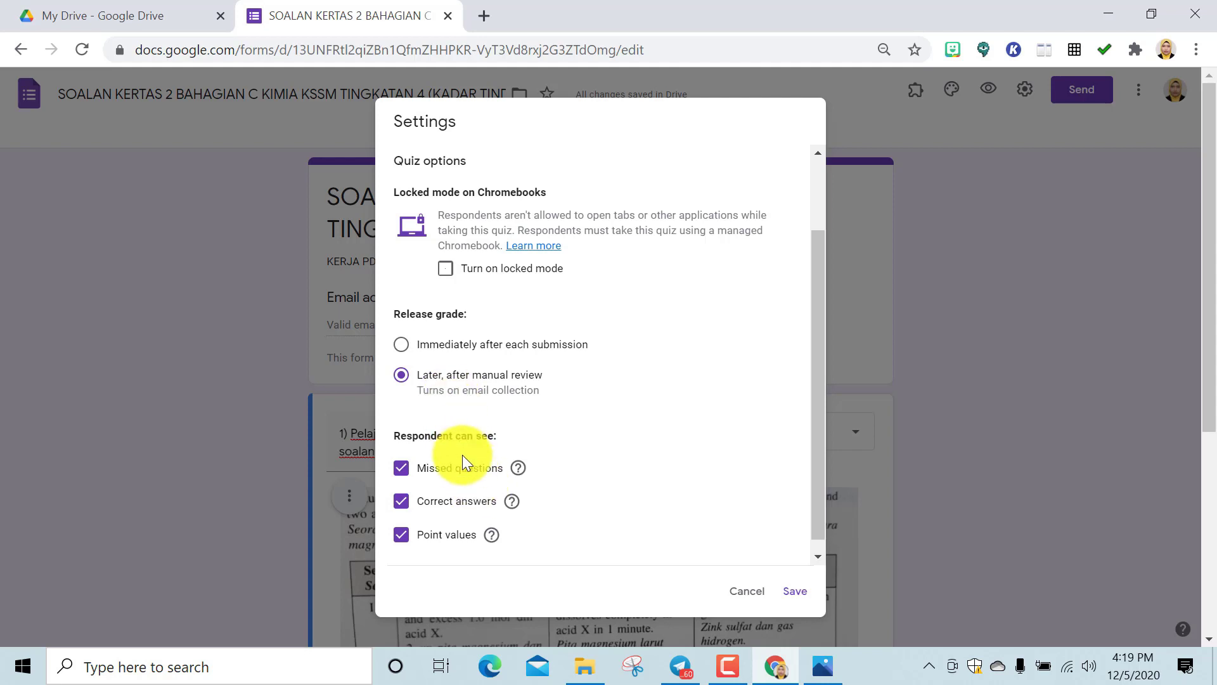
left_click_drag(815, 463, 820, 508)
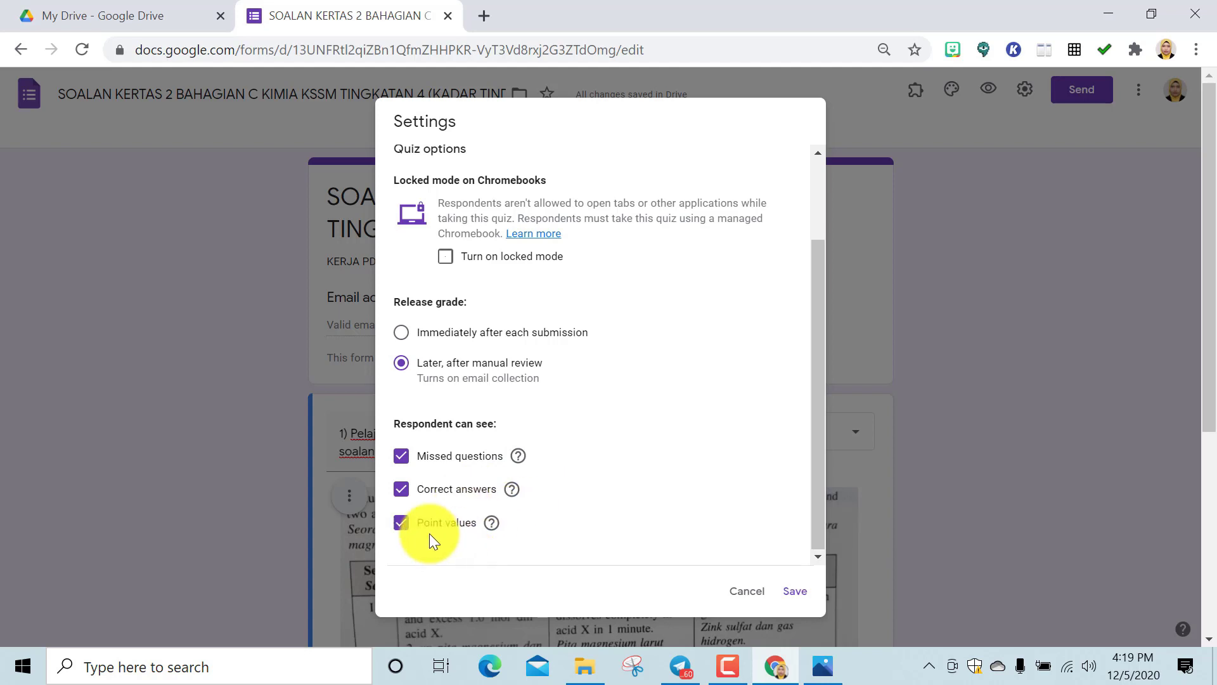
left_click(796, 591)
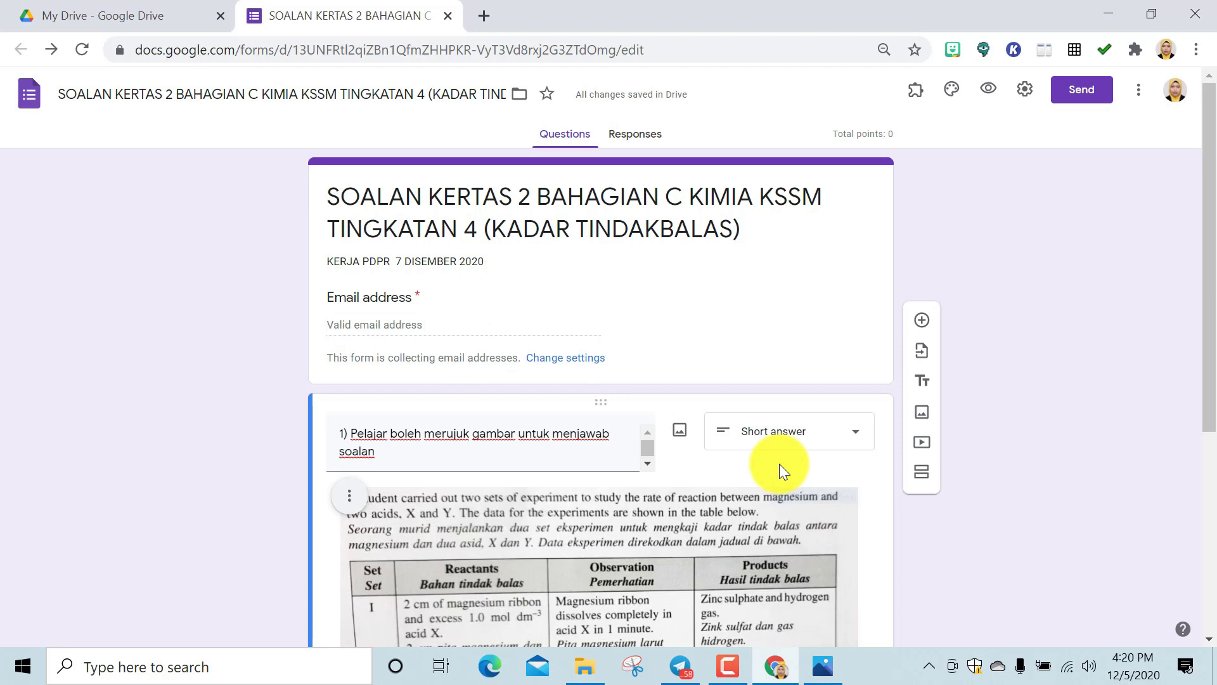
scroll(779, 466, "down", 3)
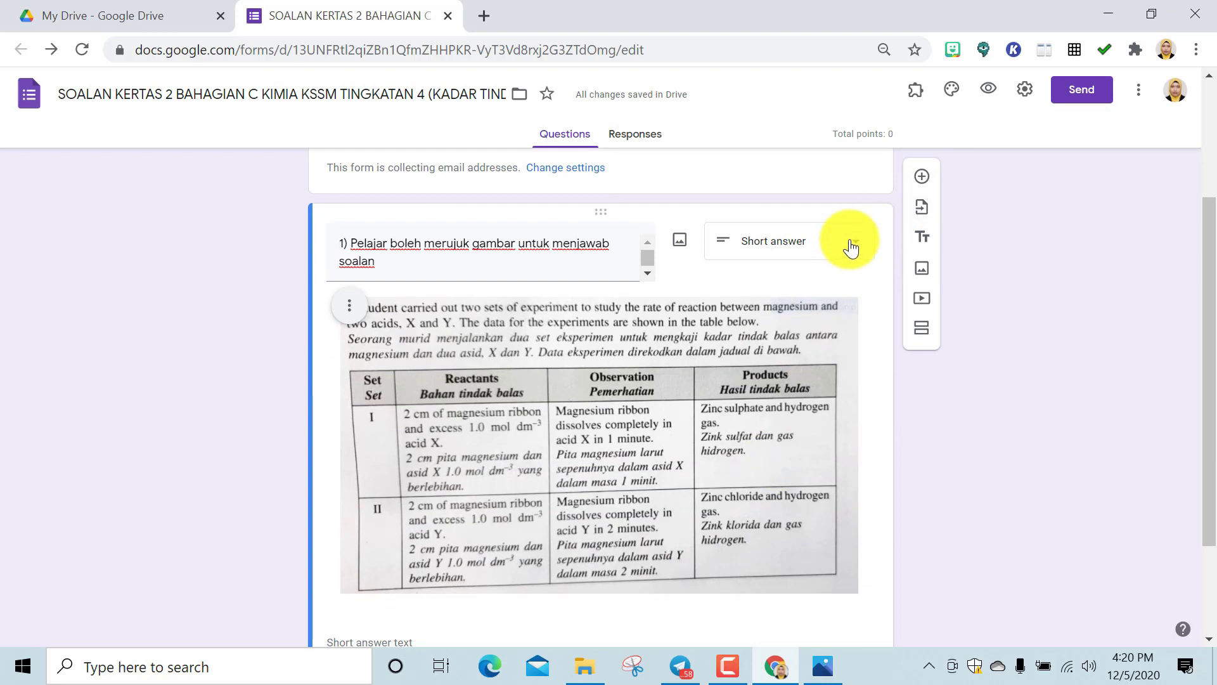
scroll(834, 265, "down", 1)
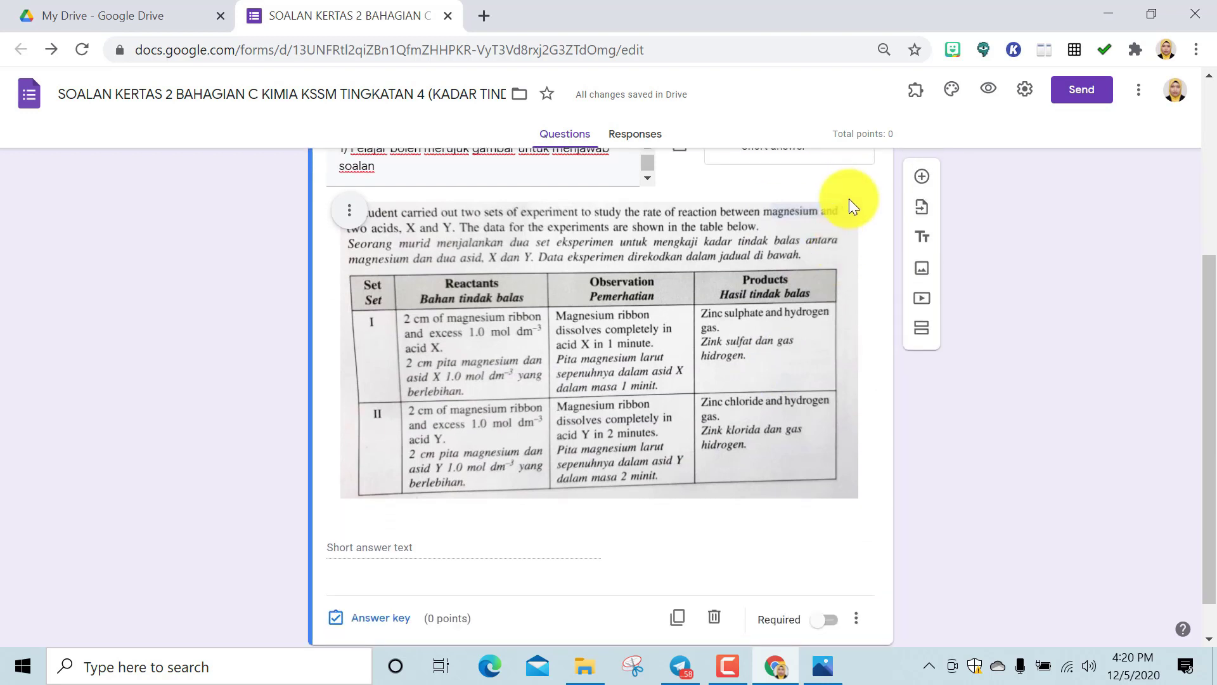
scroll(842, 200, "up", 1)
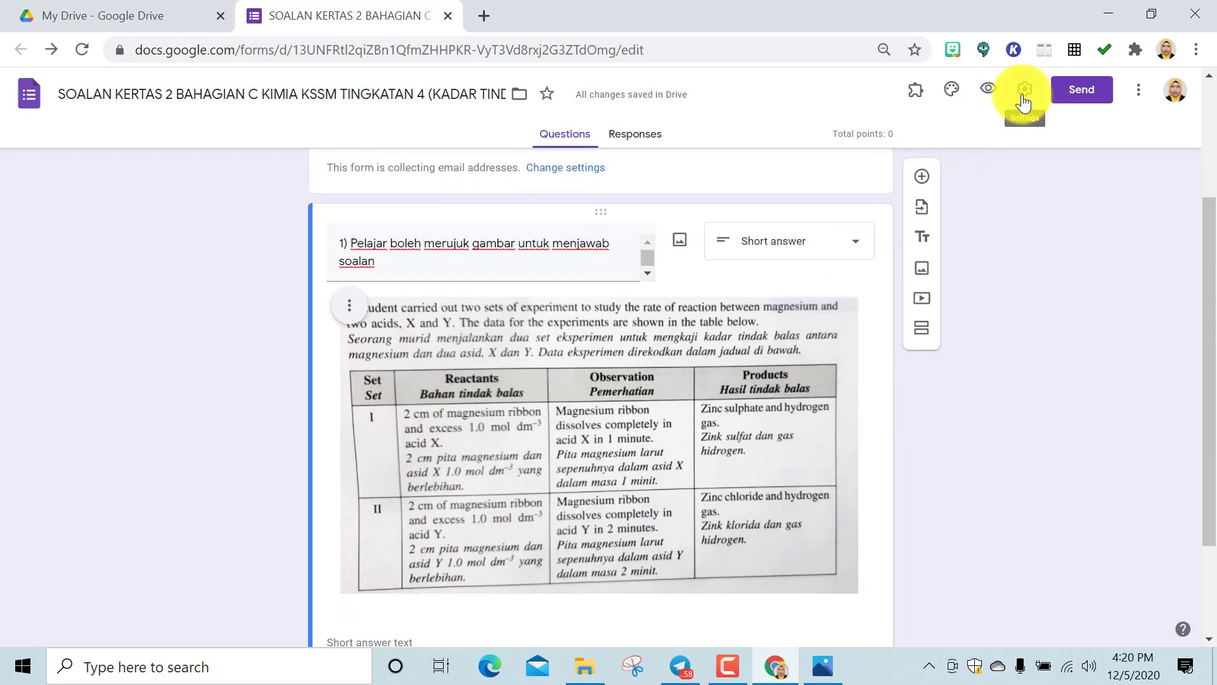
scroll(426, 593, "down", 2)
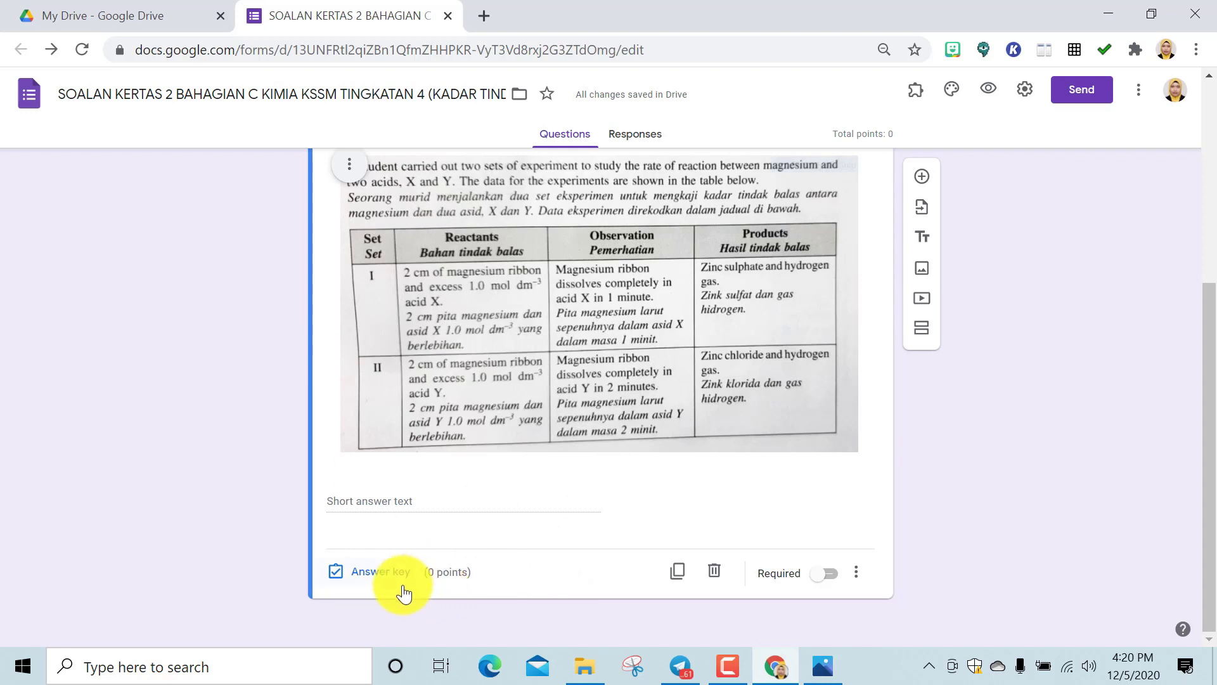
scroll(1016, 196, "up", 3)
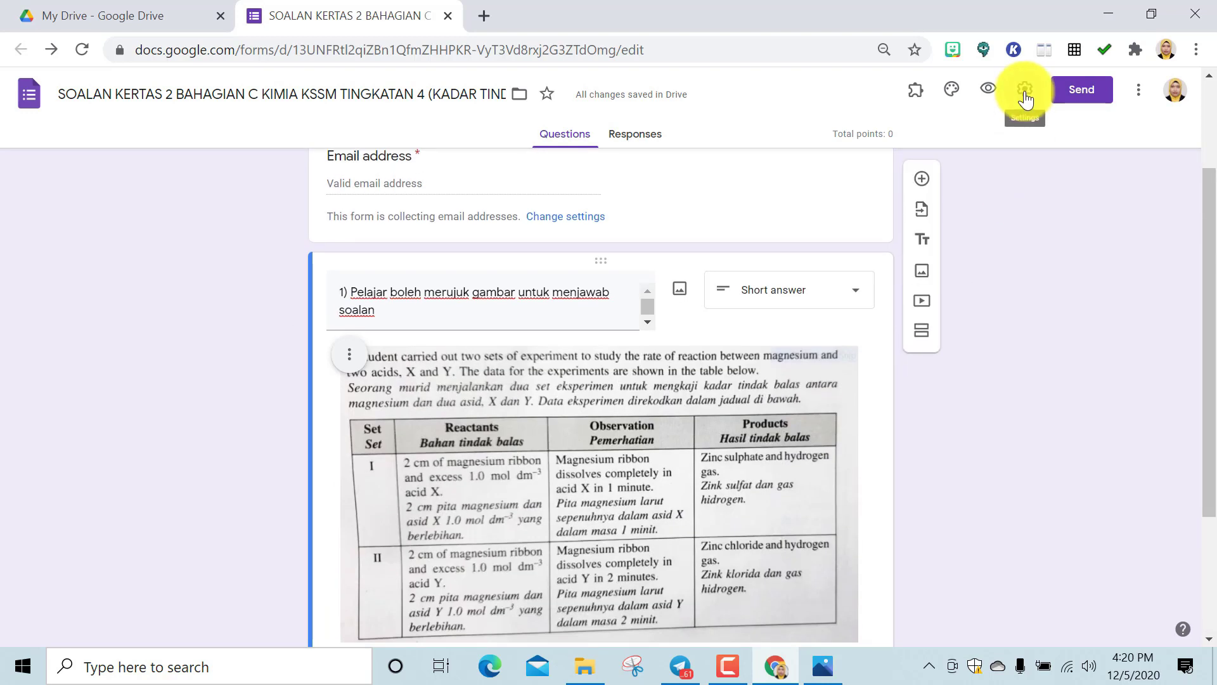